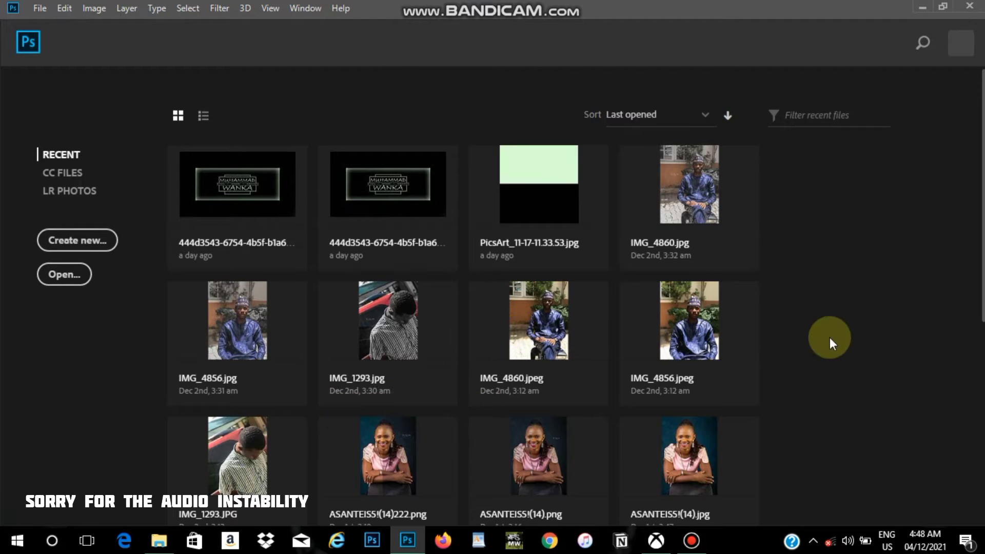
# Step: Undo the two green brush strokes on the portrait and open the photo in the Camera Raw Filter
pyautogui.press('Escape')
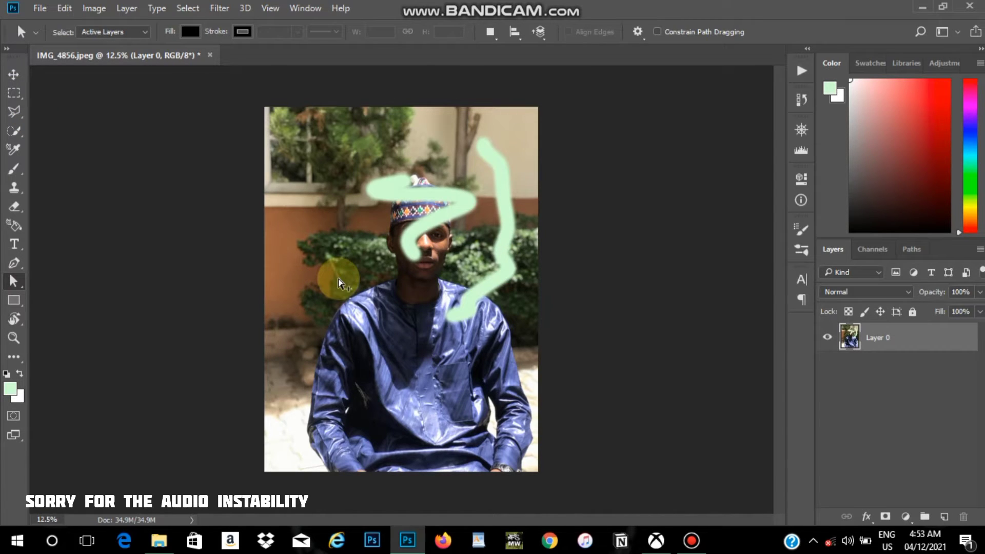
pyautogui.hotkey('ctrl', 'z')
pyautogui.hotkey('ctrl', 'z')
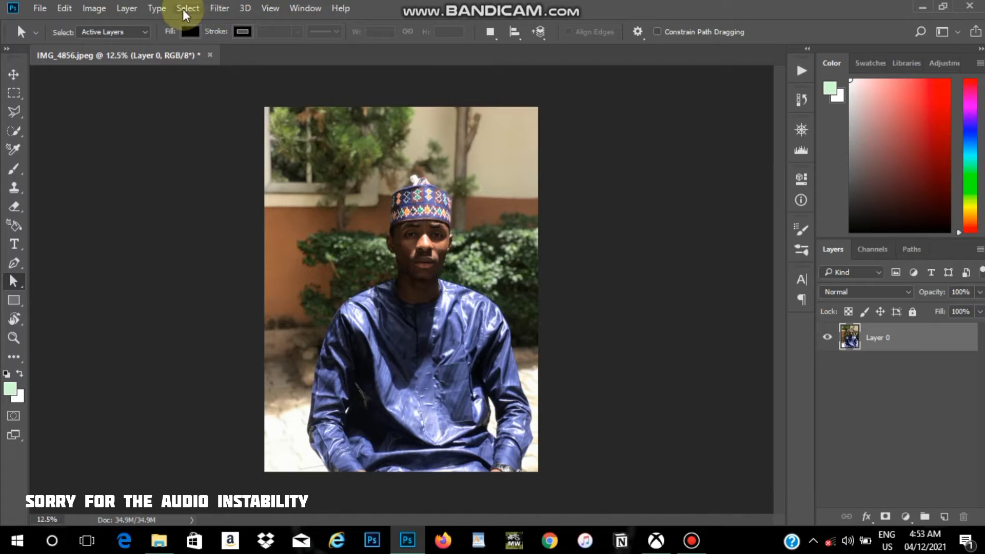
pyautogui.click(226, 9)
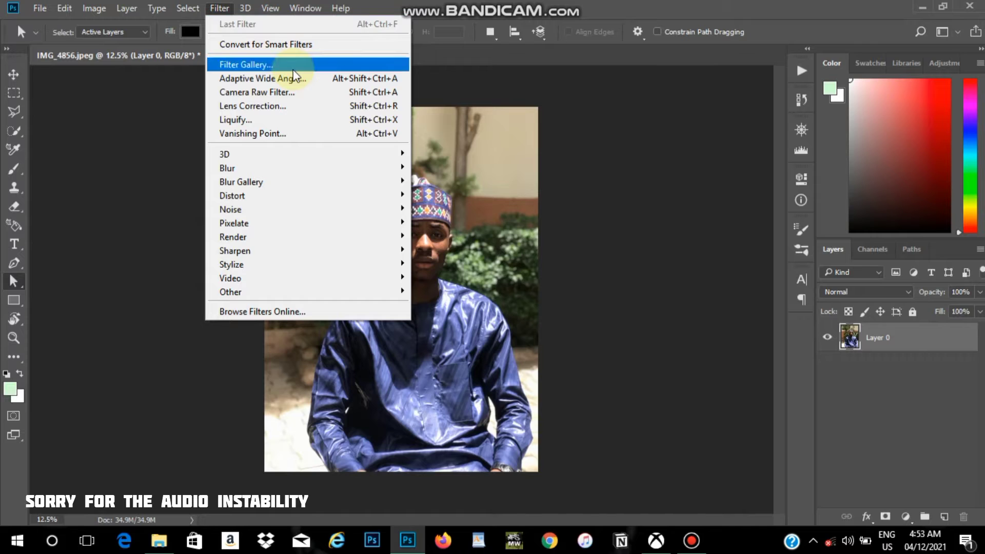
pyautogui.click(354, 93)
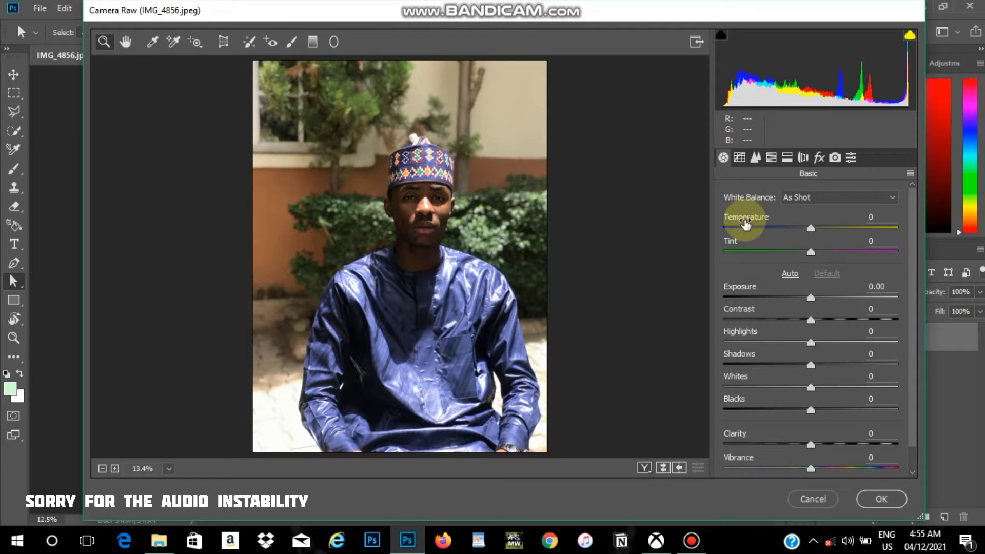
# Step: Look through the Tone Curve, Detail and HSL / Grayscale settings, including Hue, Saturation and Luminance
pyautogui.click(742, 163)
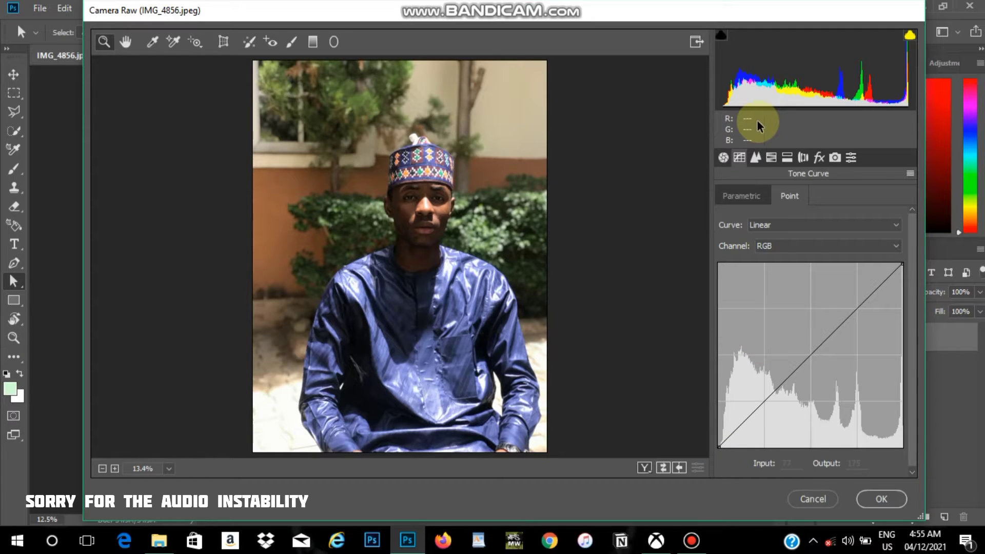
pyautogui.click(754, 158)
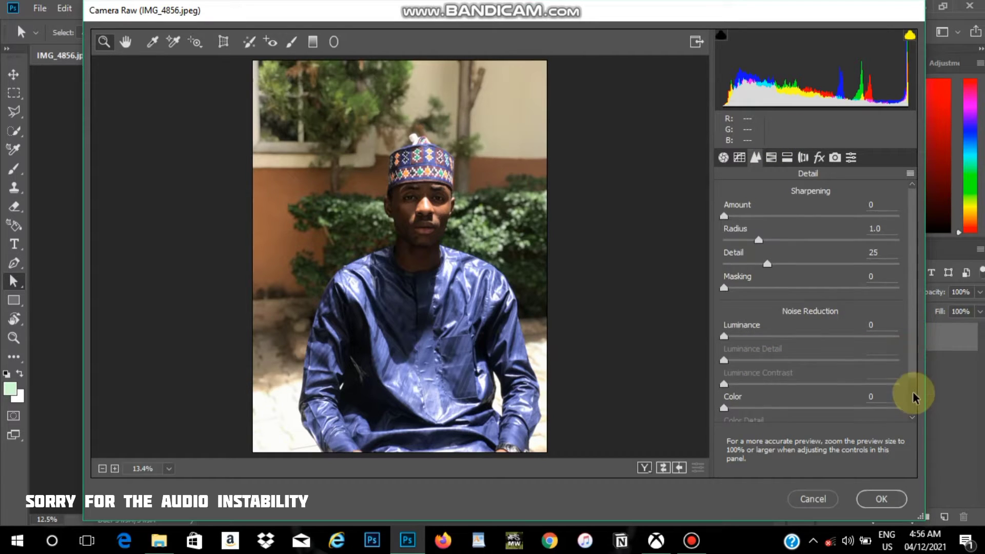
pyautogui.click(913, 418)
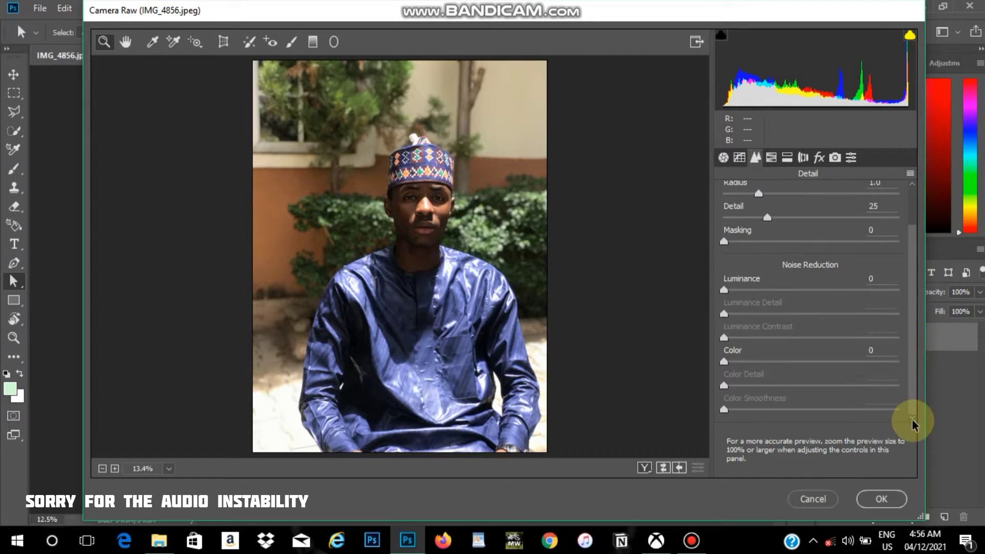
pyautogui.click(771, 158)
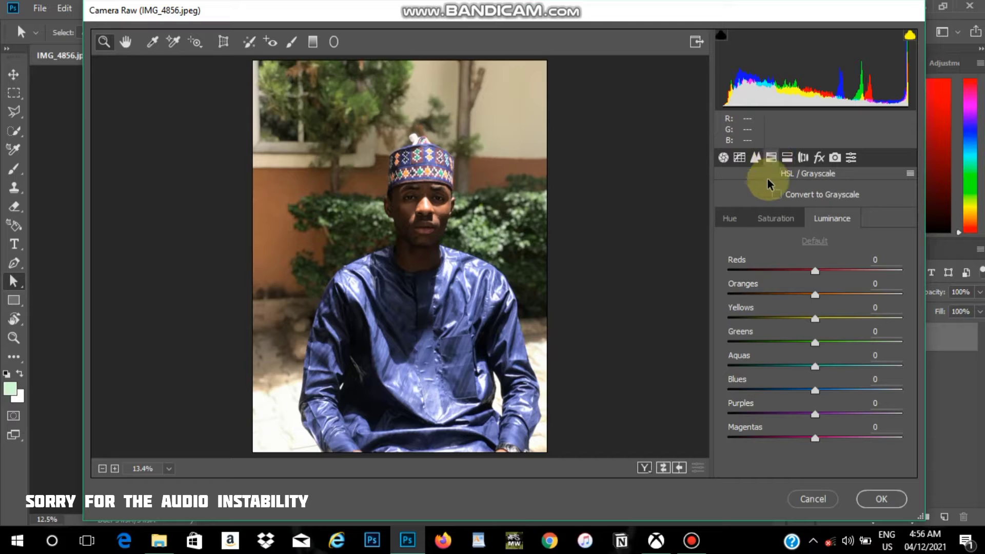
pyautogui.click(729, 219)
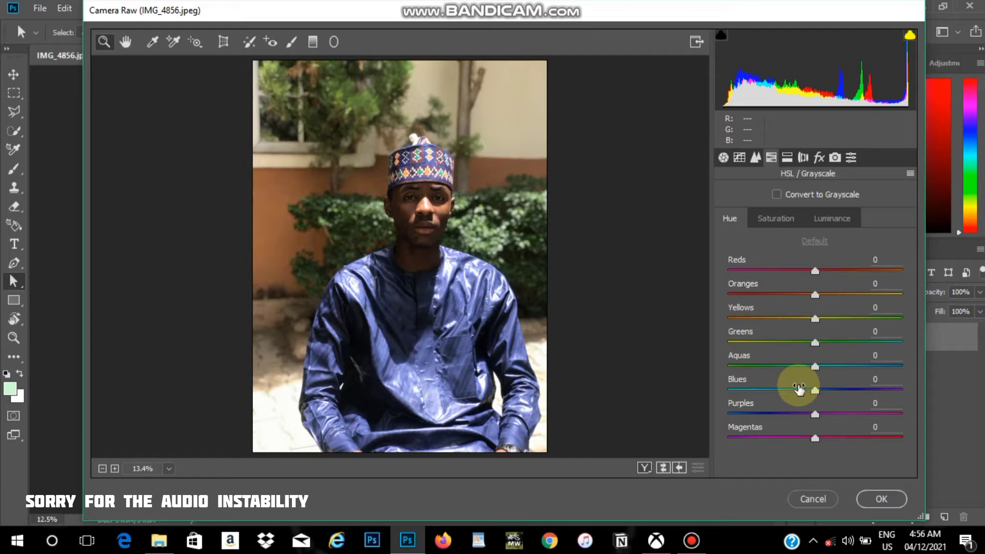
pyautogui.click(775, 219)
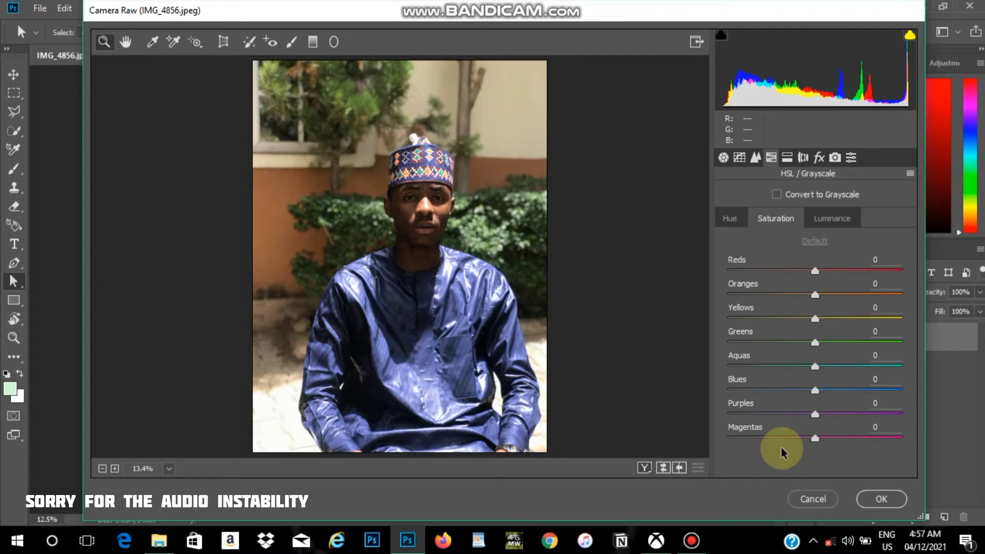
pyautogui.click(829, 218)
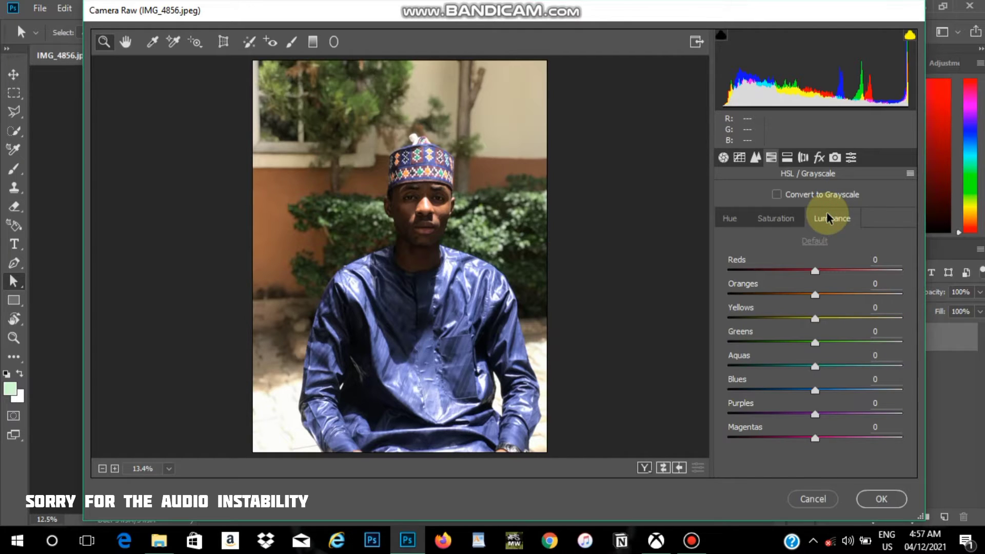
# Step: Try Split Toning with a highlights saturation of 97 and a shadows hue of 110, resetting both saturations to 0
pyautogui.click(789, 157)
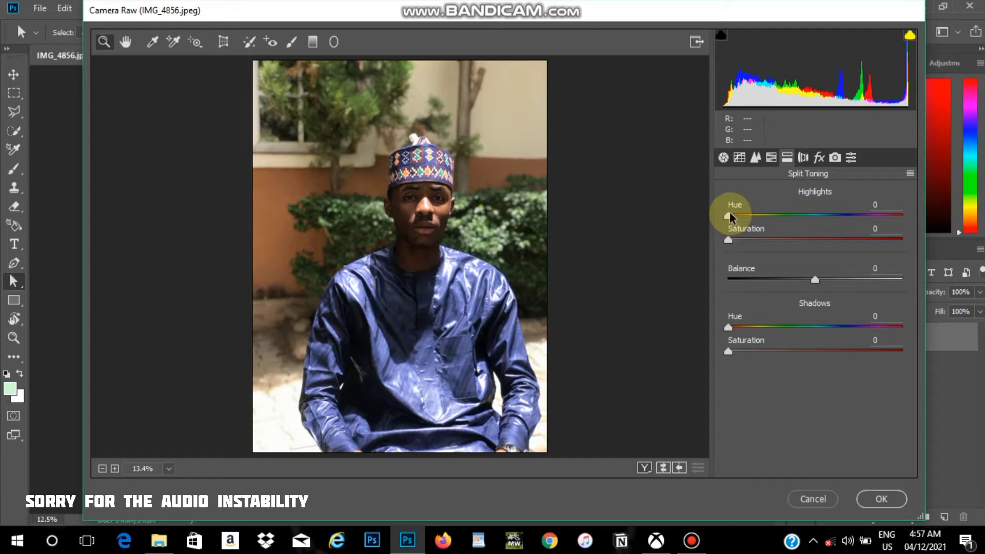
pyautogui.moveTo(733, 242); pyautogui.dragTo(826, 245)
pyautogui.write('27')
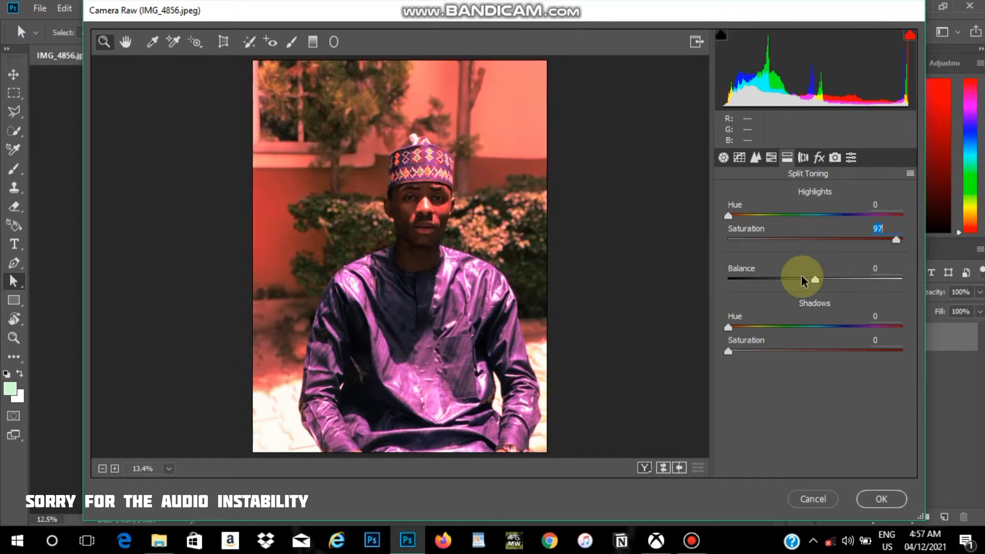
pyautogui.write('0')
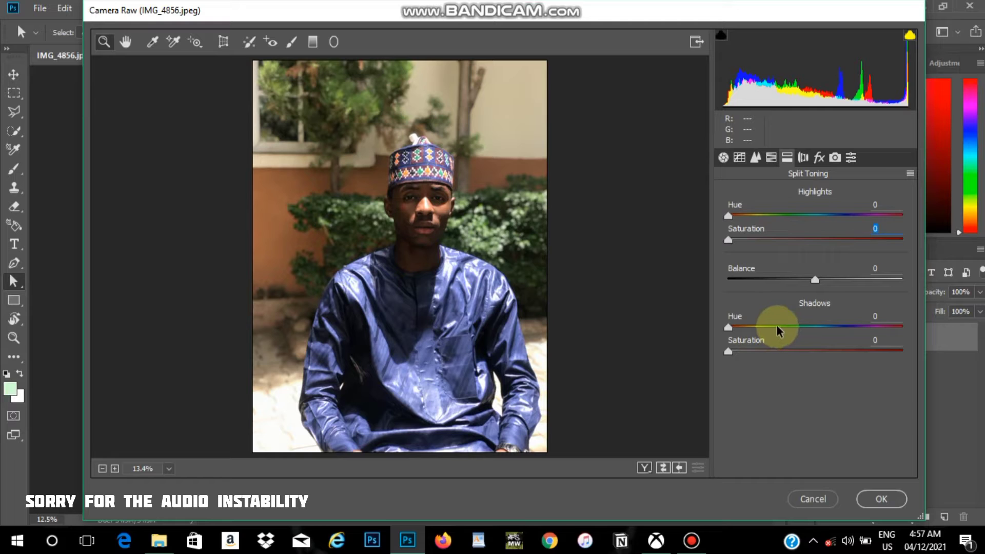
pyautogui.click(781, 326)
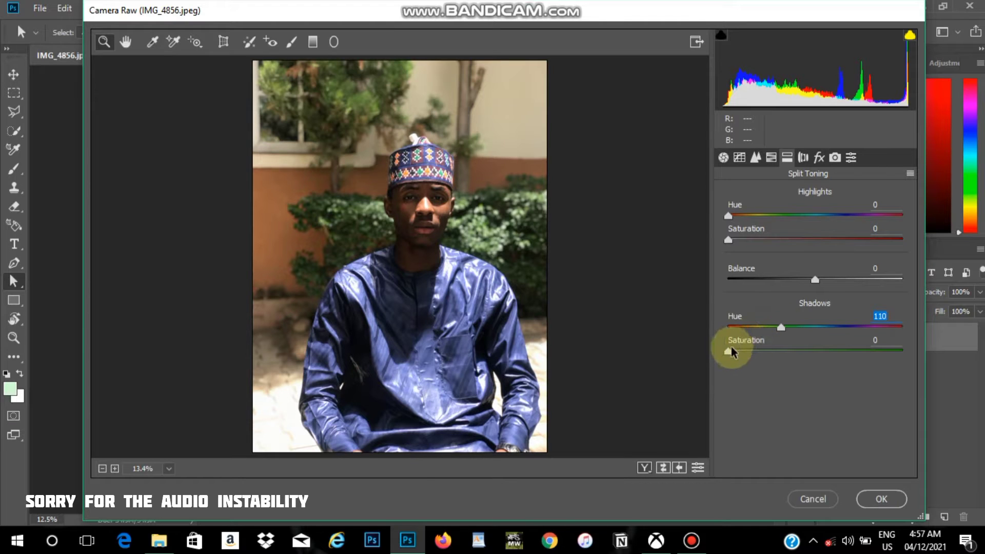
pyautogui.moveTo(727, 353); pyautogui.dragTo(675, 352)
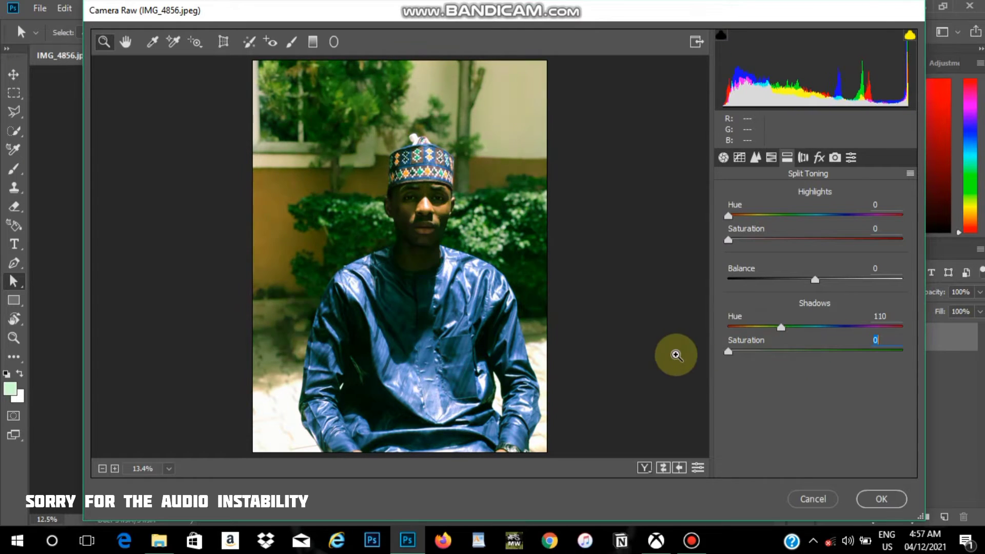
# Step: Try the Lens Corrections distortion at -100 and at a positive amount, and reset it to 0
pyautogui.click(805, 162)
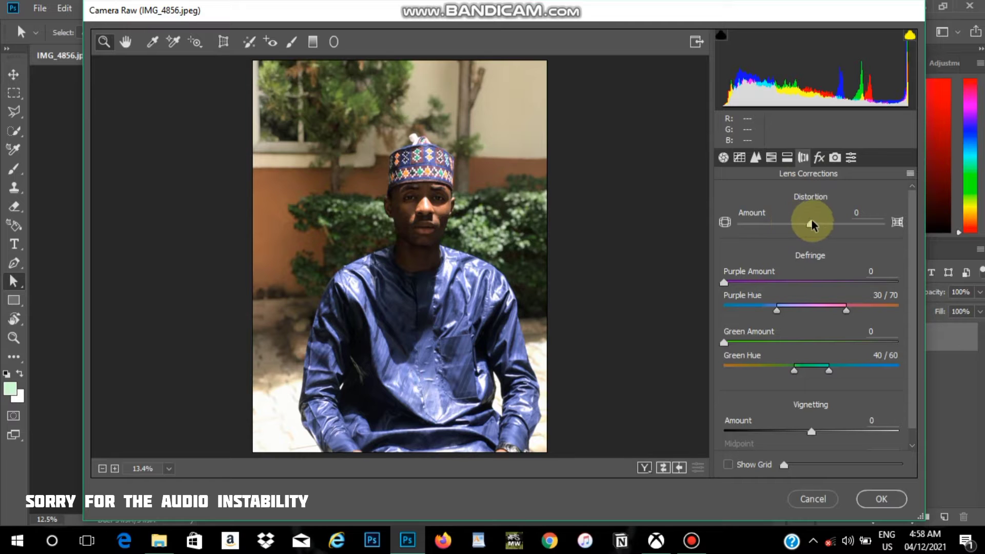
pyautogui.moveTo(810, 224); pyautogui.dragTo(732, 246)
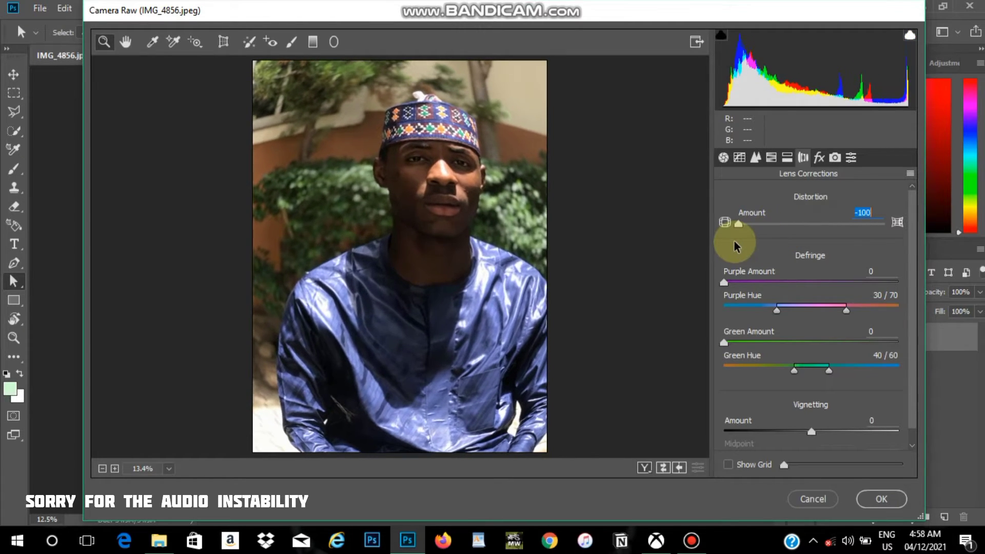
pyautogui.moveTo(805, 238); pyautogui.dragTo(866, 207)
pyautogui.write('0')
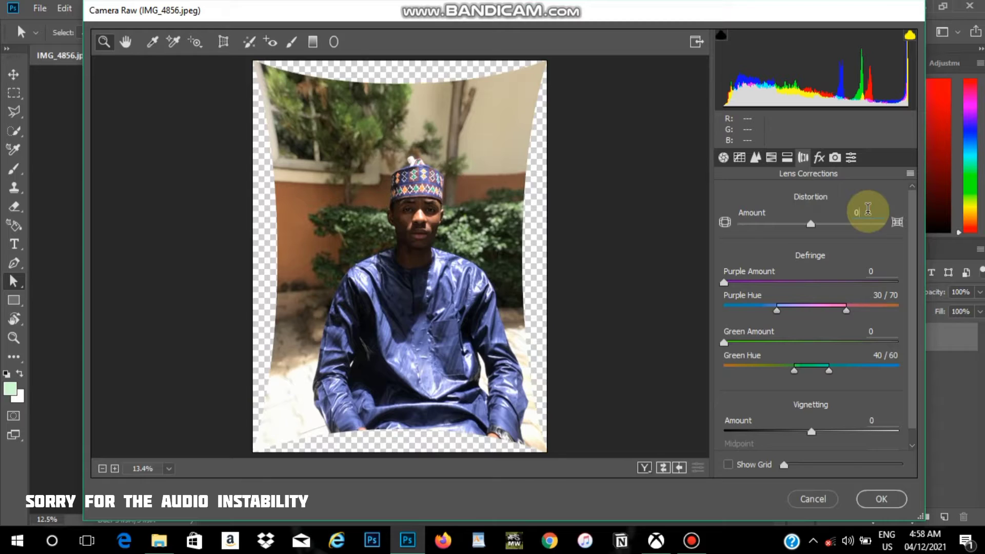
# Step: Look at the Effects settings and the saved presets, and return to the Basic adjustments
pyautogui.click(820, 158)
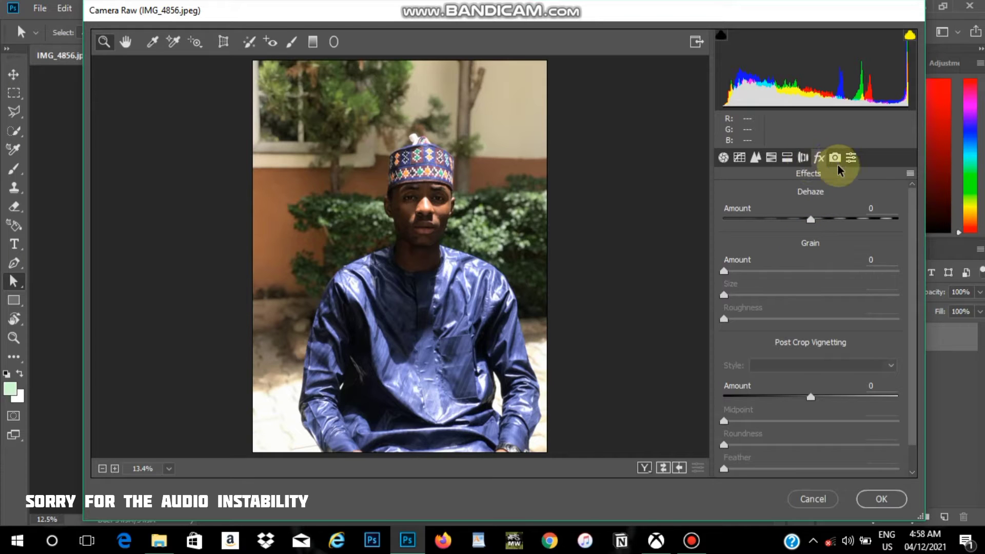
pyautogui.click(850, 159)
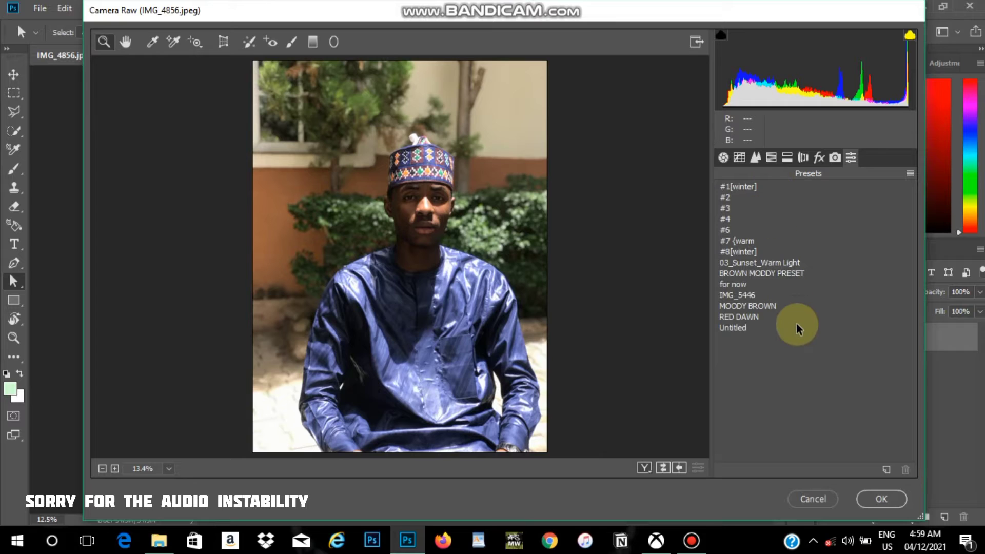
pyautogui.click(723, 159)
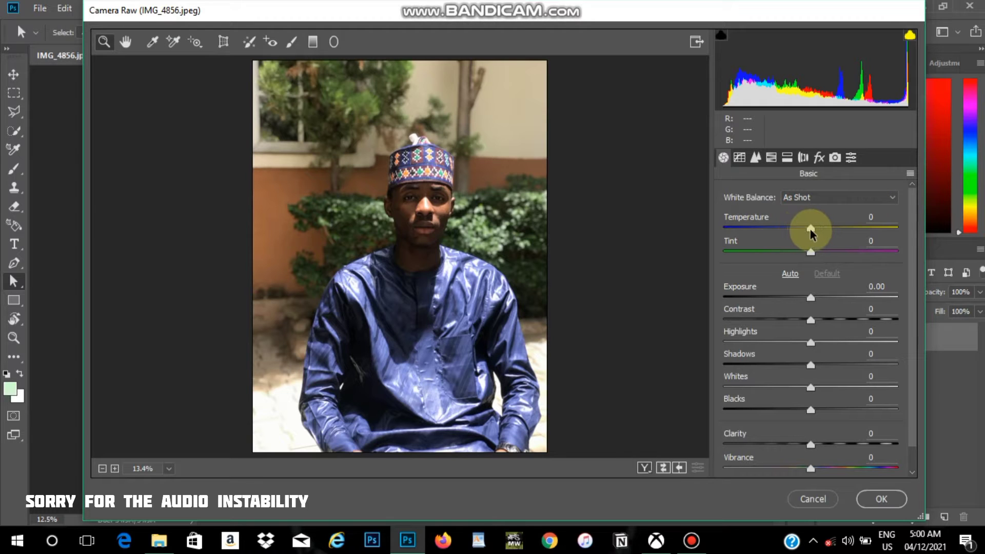
# Step: Try warmer and cooler white balance temperatures of +22, +100, +6 and -10 on the portrait
pyautogui.moveTo(811, 230)
pyautogui.mouseDown()
pyautogui.moveTo(732, 229)
pyautogui.moveTo(908, 248)
pyautogui.moveTo(838, 233)
pyautogui.moveTo(781, 242)
pyautogui.moveTo(882, 241)
pyautogui.moveTo(811, 235)
pyautogui.moveTo(826, 235)
pyautogui.mouseUp()
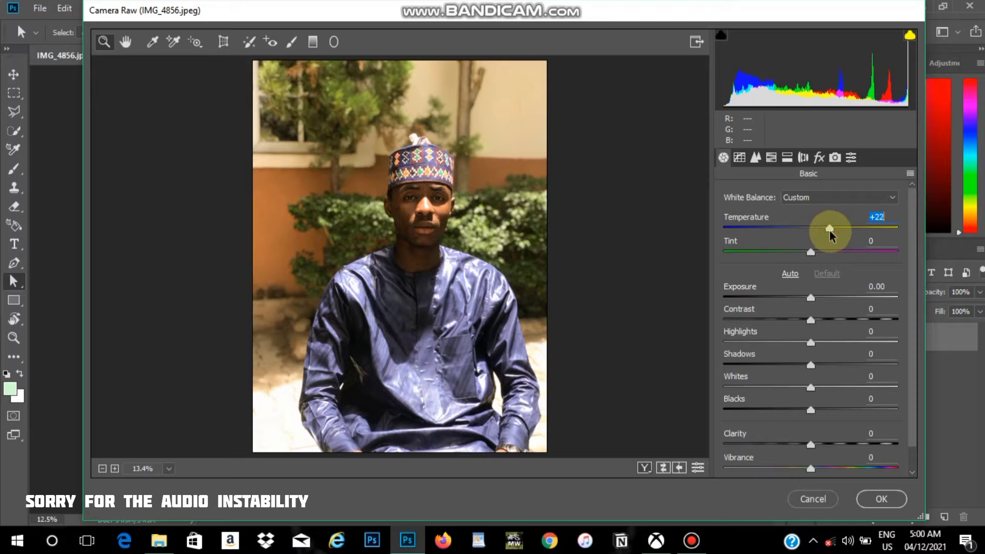
pyautogui.write('100')
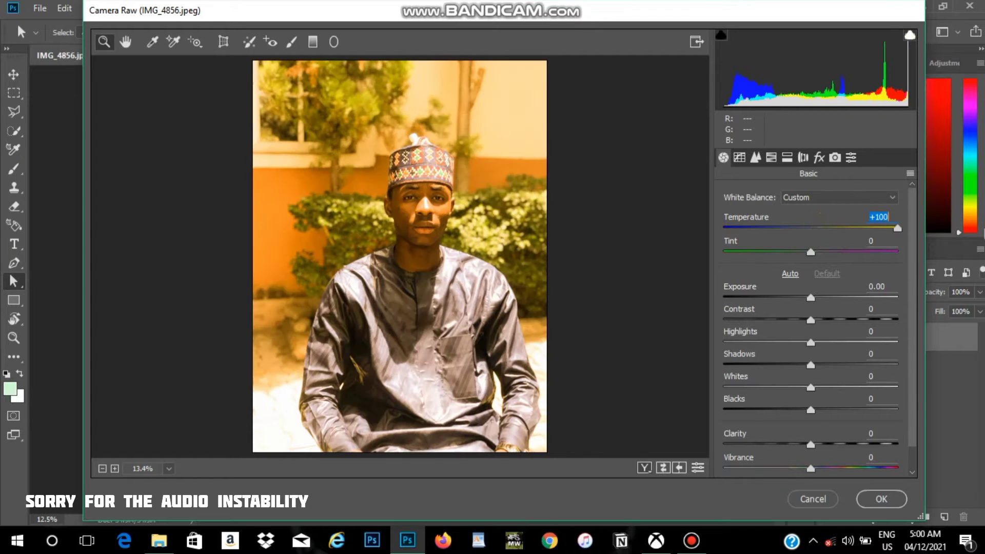
pyautogui.moveTo(897, 226); pyautogui.dragTo(816, 233)
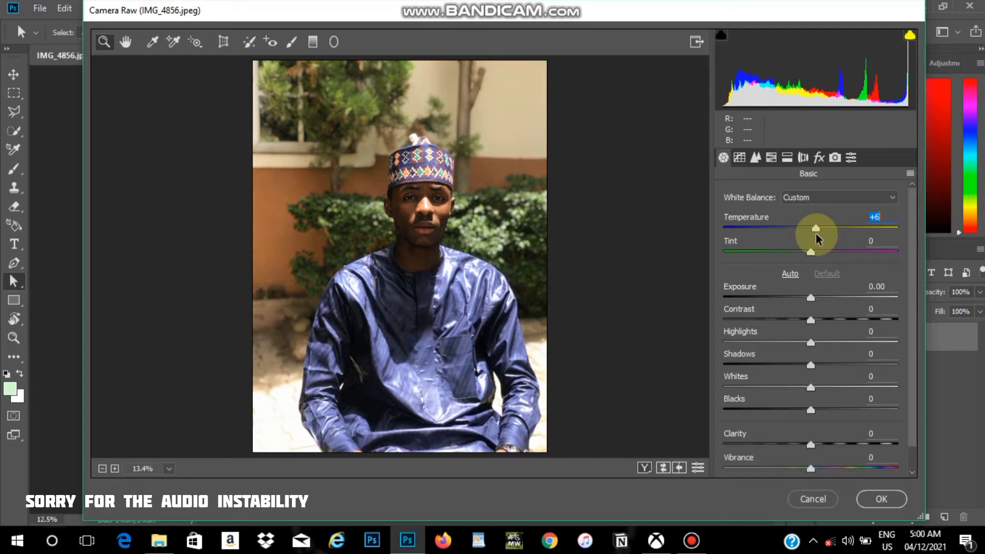
pyautogui.moveTo(816, 233)
pyautogui.mouseDown()
pyautogui.moveTo(823, 238)
pyautogui.moveTo(802, 239)
pyautogui.mouseUp()
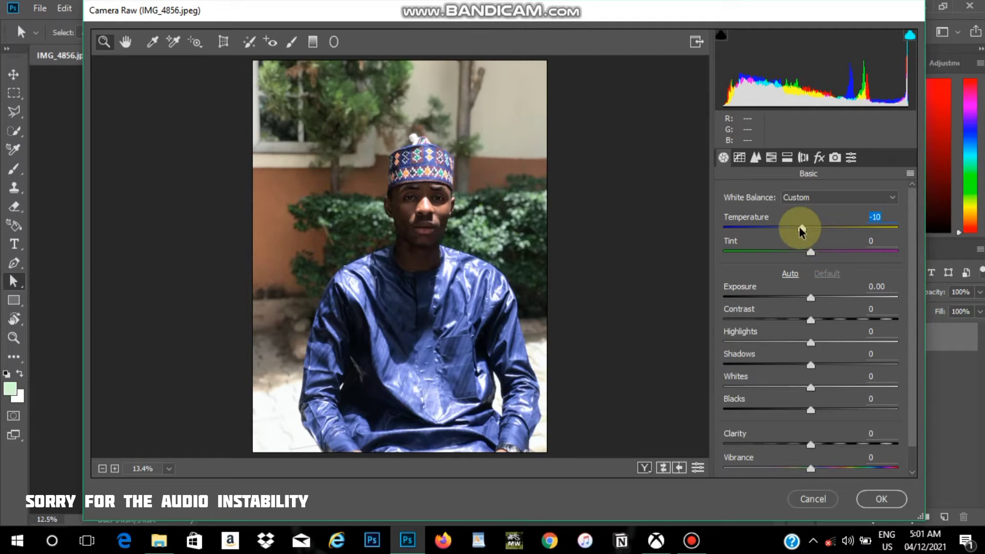
# Step: Try a tint of -60 with the temperature at +48 and at -19
pyautogui.moveTo(807, 226); pyautogui.dragTo(852, 229)
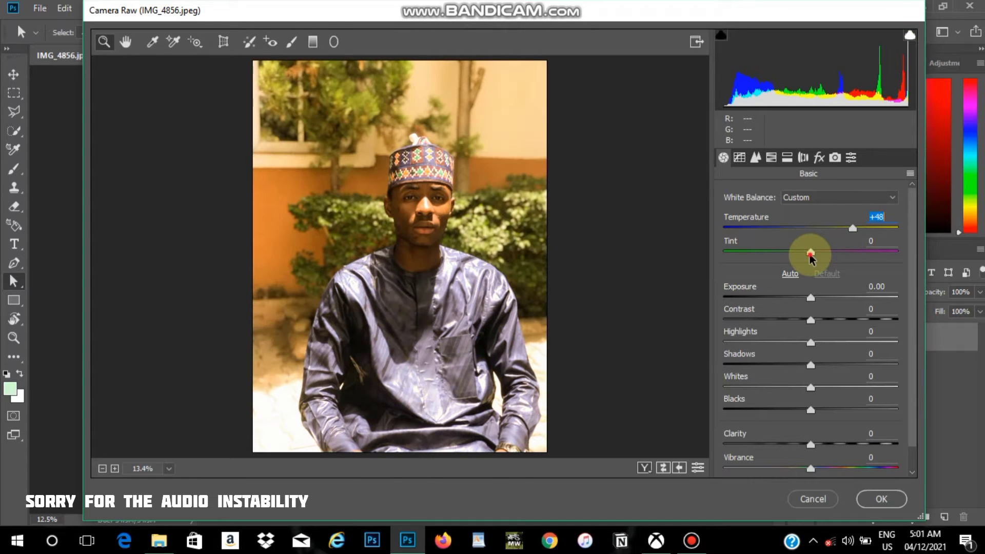
pyautogui.moveTo(811, 255); pyautogui.dragTo(759, 255)
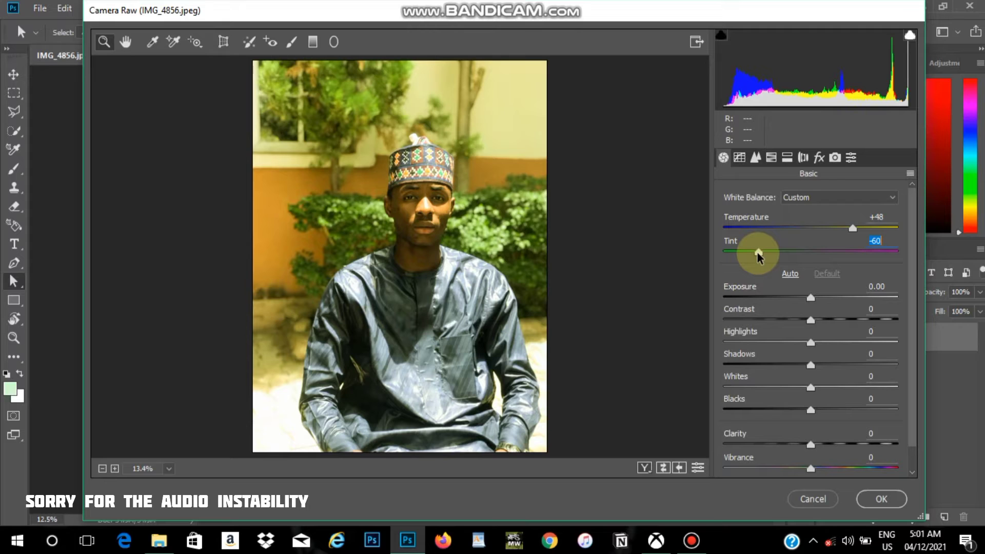
pyautogui.moveTo(853, 229); pyautogui.dragTo(795, 230)
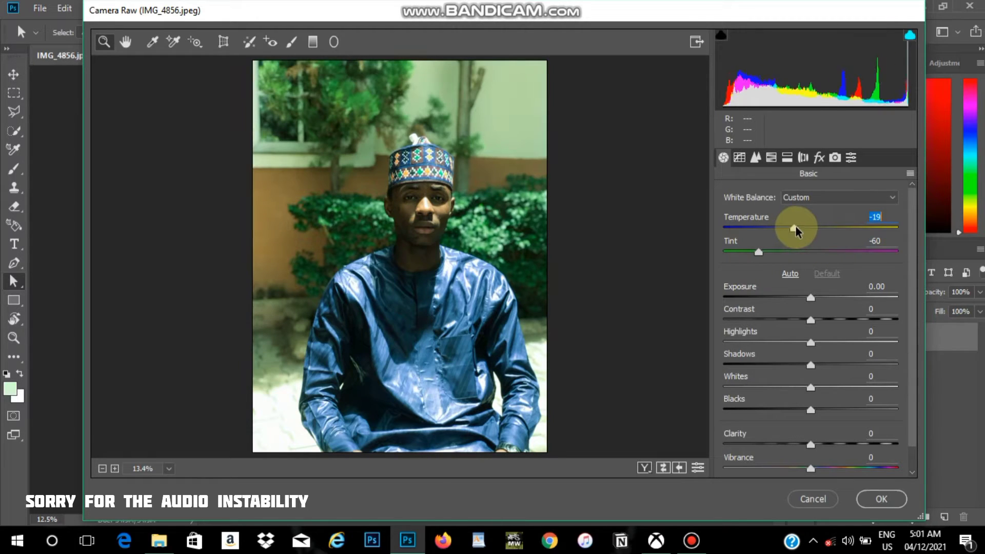
# Step: Set the white balance temperature to +10 and the tint to +25
pyautogui.write('10')
pyautogui.click(850, 241)
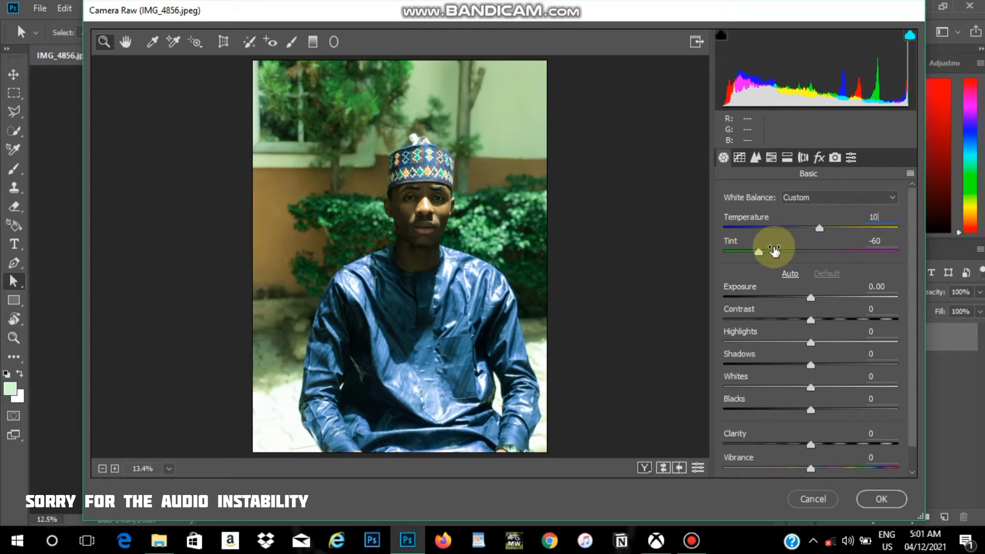
pyautogui.moveTo(760, 252); pyautogui.dragTo(834, 250)
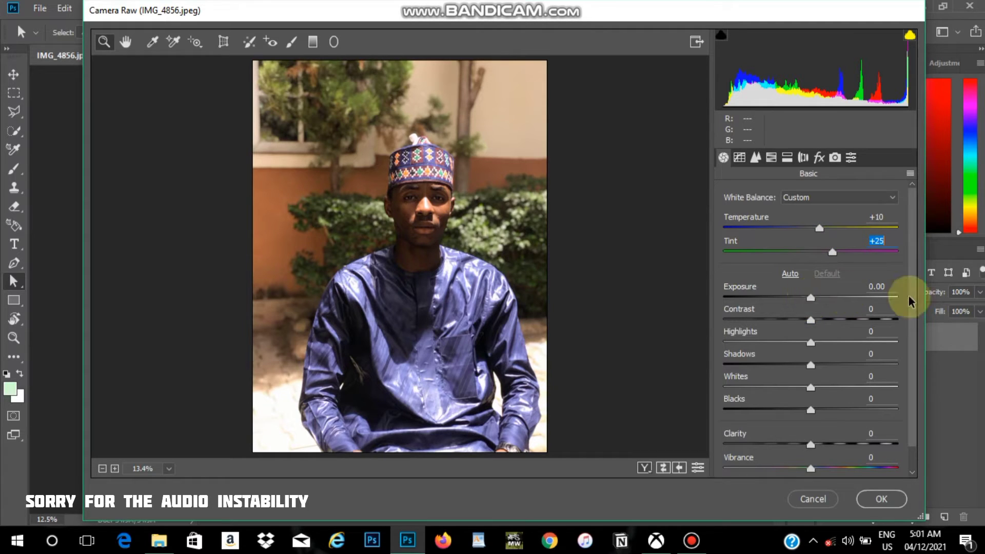
# Step: Try exposure values of +3.70, -5.00 and +0.60 on the portrait, and set the exposure to -0.55
pyautogui.scroll(-1, 907, 379)
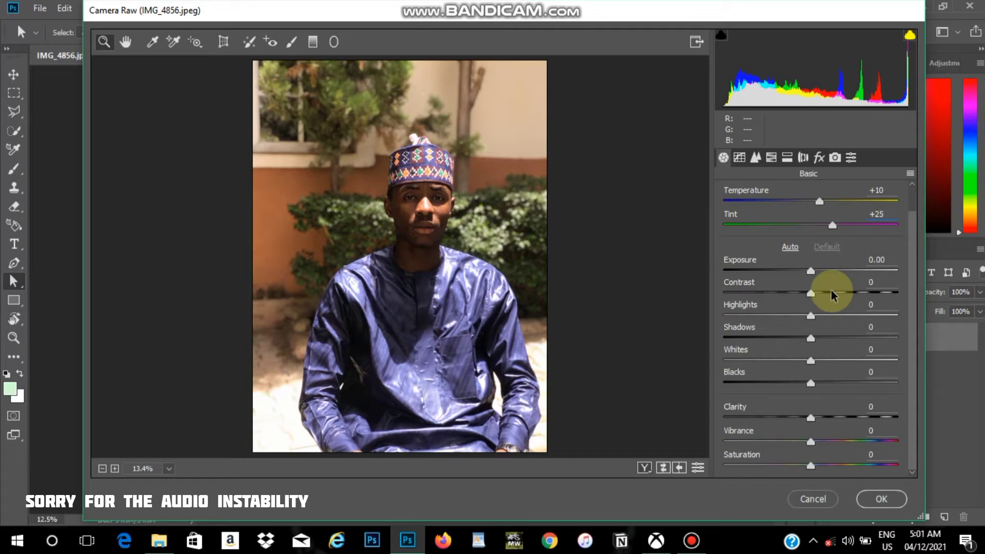
pyautogui.click(809, 269)
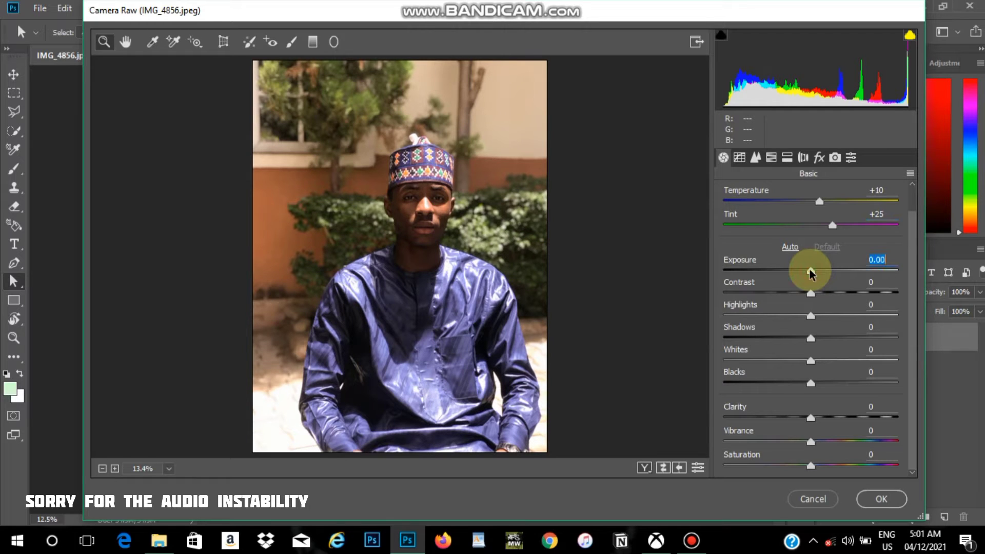
pyautogui.moveTo(810, 270); pyautogui.dragTo(875, 276)
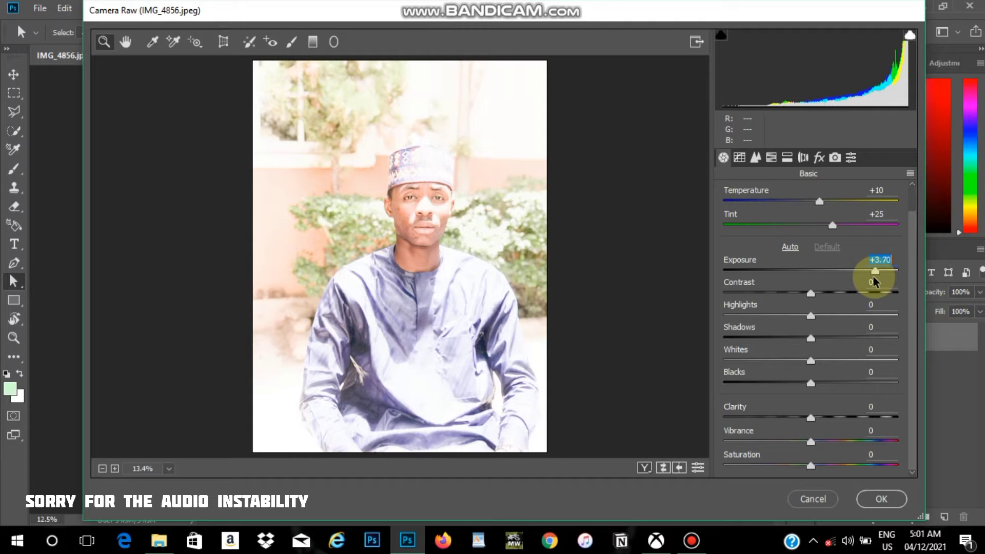
pyautogui.moveTo(874, 276); pyautogui.dragTo(833, 281)
pyautogui.moveTo(826, 282); pyautogui.dragTo(717, 277)
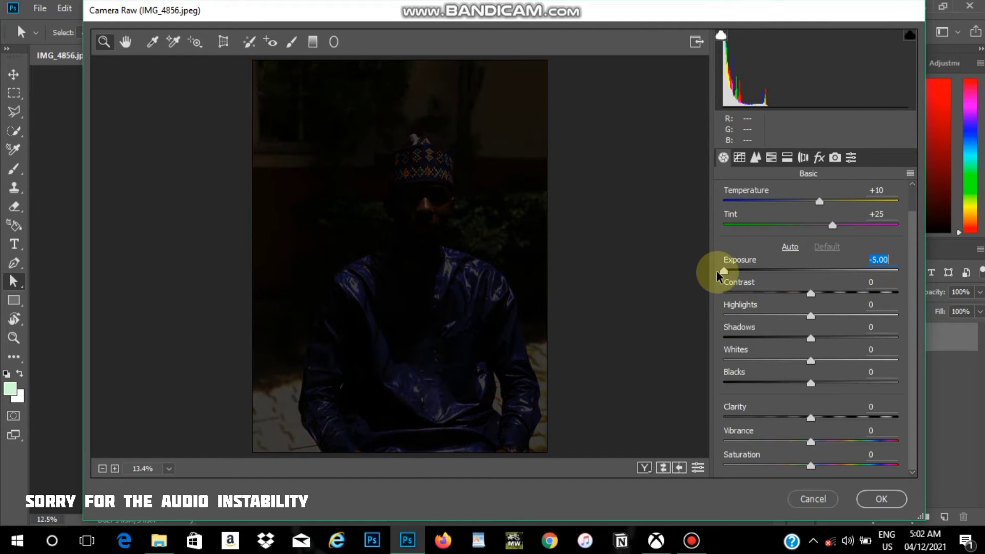
pyautogui.moveTo(793, 277); pyautogui.dragTo(820, 277)
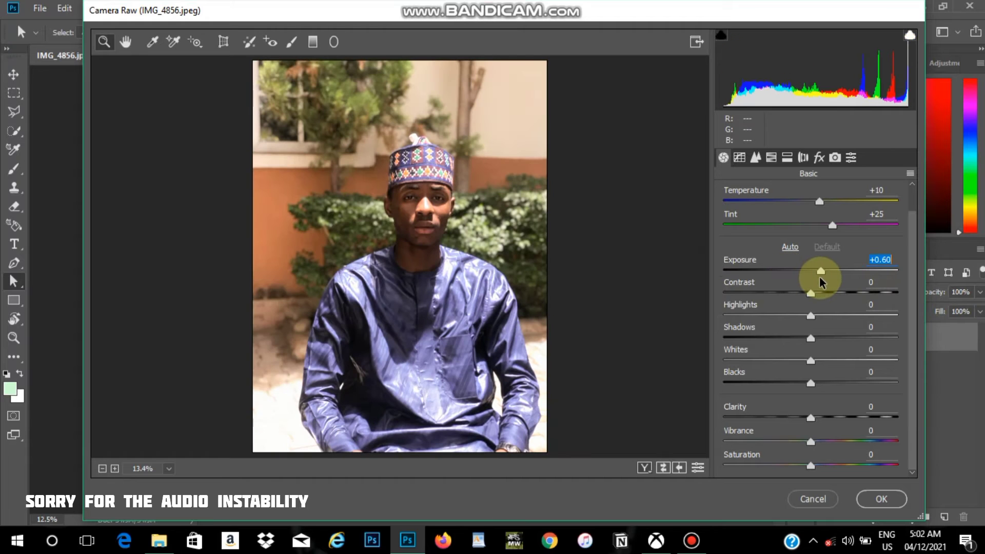
pyautogui.doubleClick(820, 273)
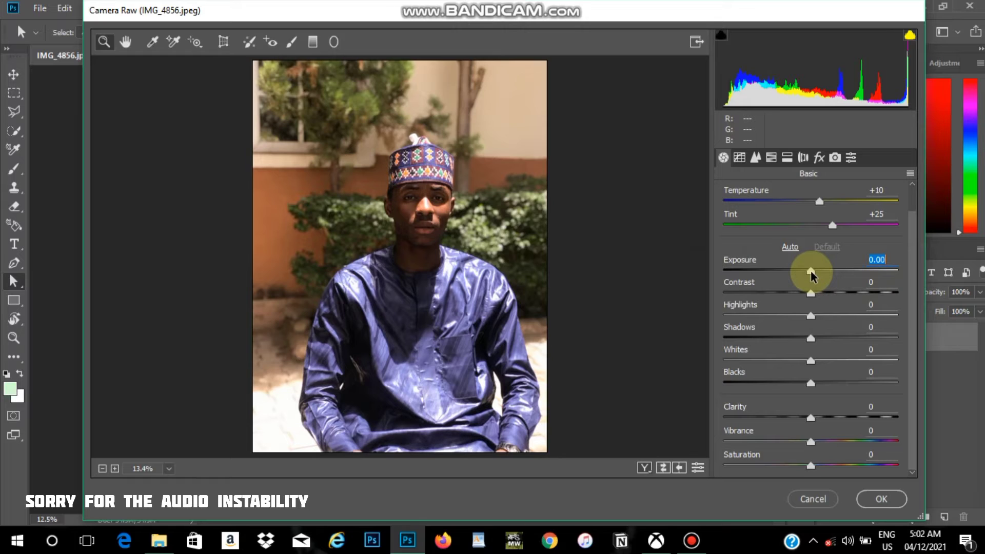
pyautogui.moveTo(811, 270); pyautogui.dragTo(801, 276)
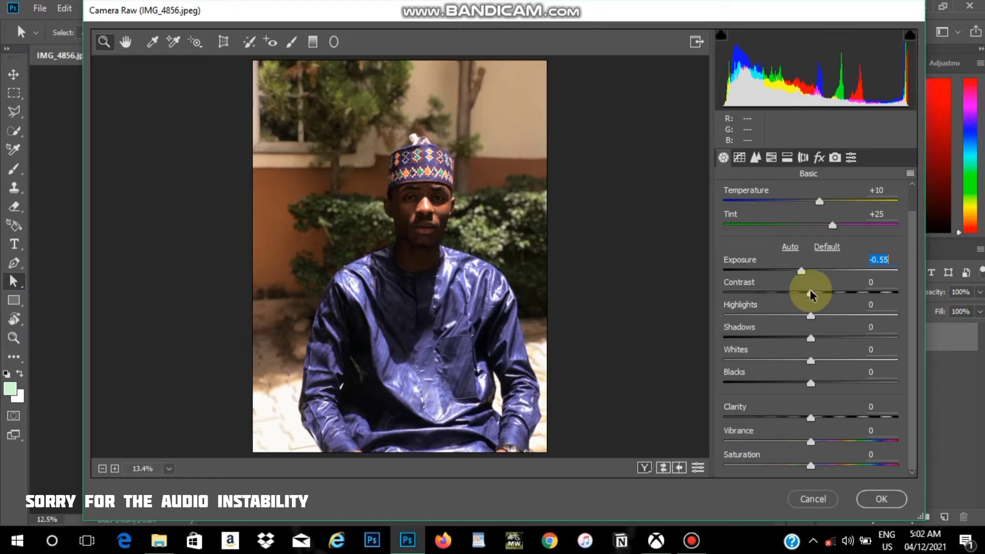
# Step: Try contrast values of +100, +23 and -100, and set the contrast to -16
pyautogui.moveTo(811, 291); pyautogui.dragTo(901, 349)
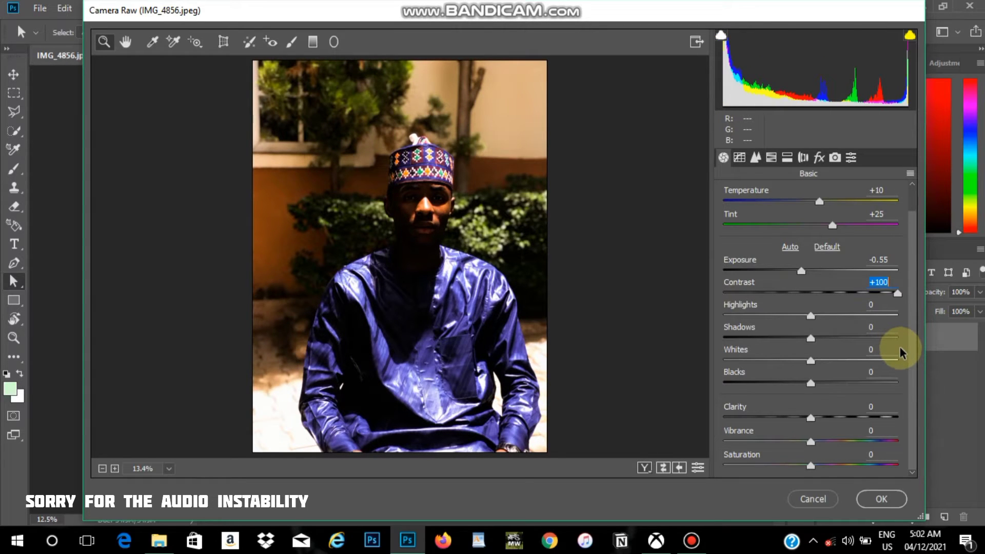
pyautogui.moveTo(882, 346); pyautogui.dragTo(830, 342)
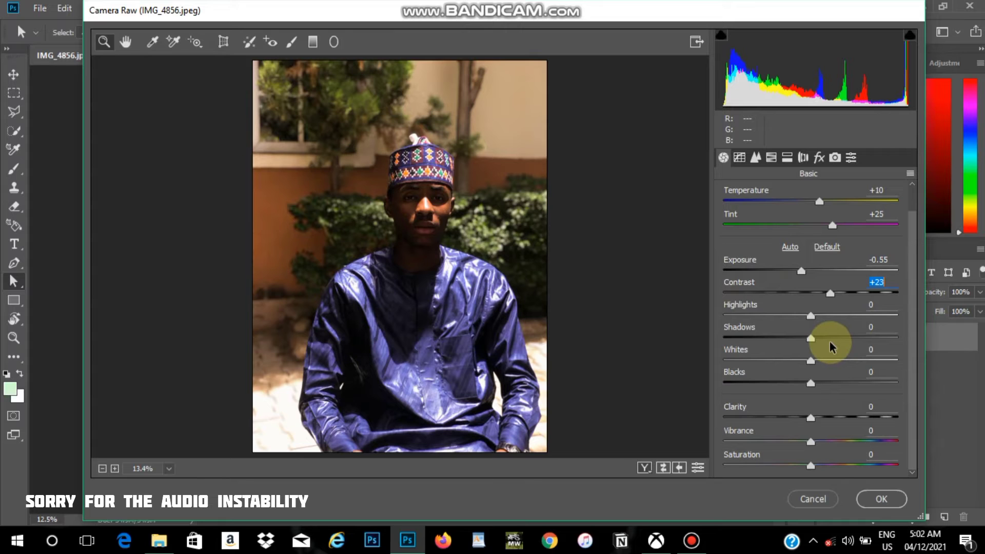
pyautogui.moveTo(832, 347); pyautogui.dragTo(696, 334)
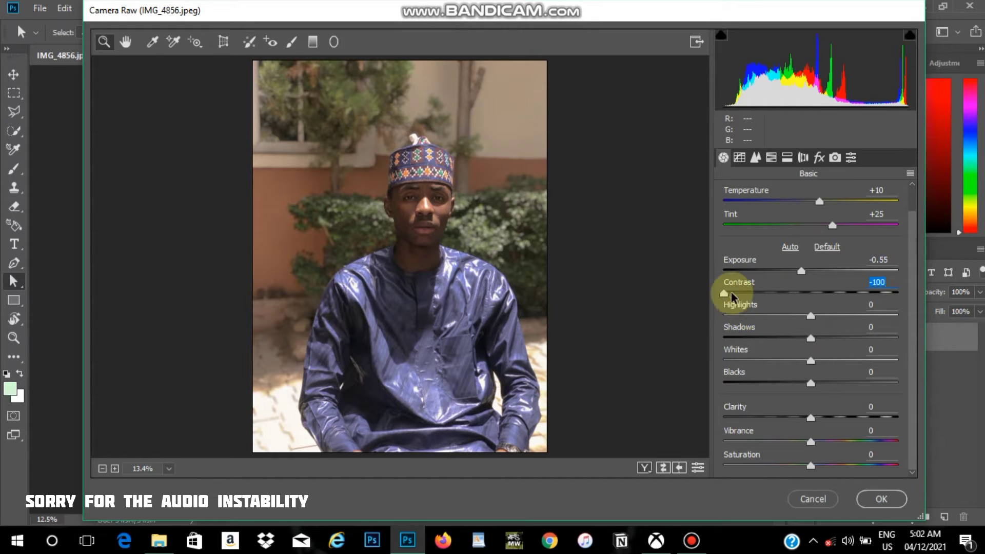
pyautogui.moveTo(727, 293); pyautogui.dragTo(809, 292)
pyautogui.moveTo(918, 300); pyautogui.dragTo(929, 303)
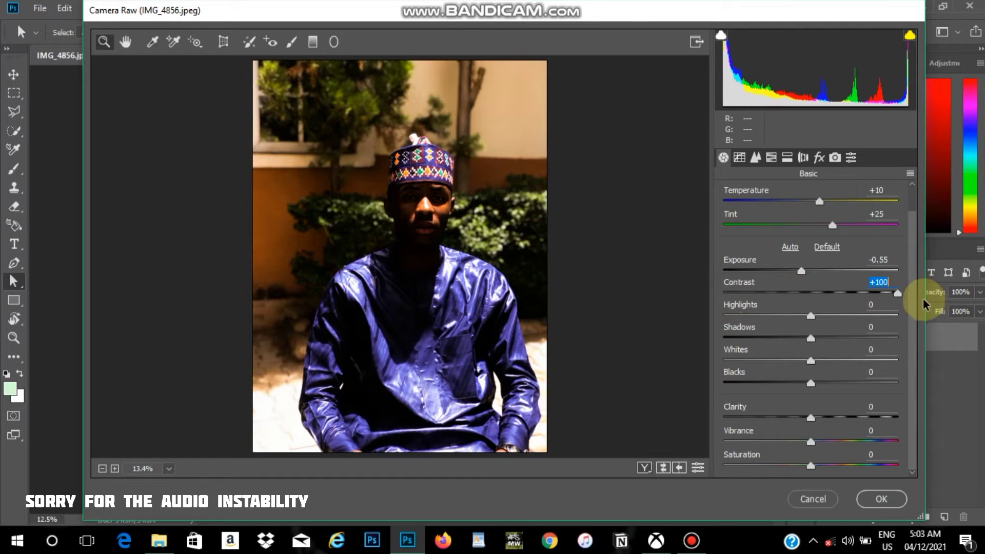
pyautogui.moveTo(922, 300); pyautogui.dragTo(797, 297)
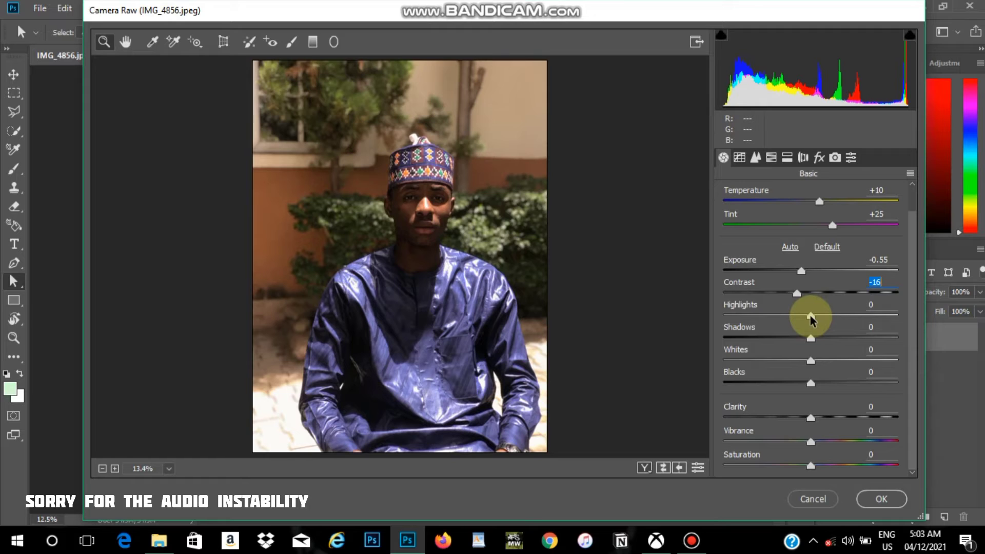
# Step: Set the highlights to -100, and compare shadows of +100 and -100 before setting the shadows to +100
pyautogui.moveTo(810, 318); pyautogui.dragTo(710, 315)
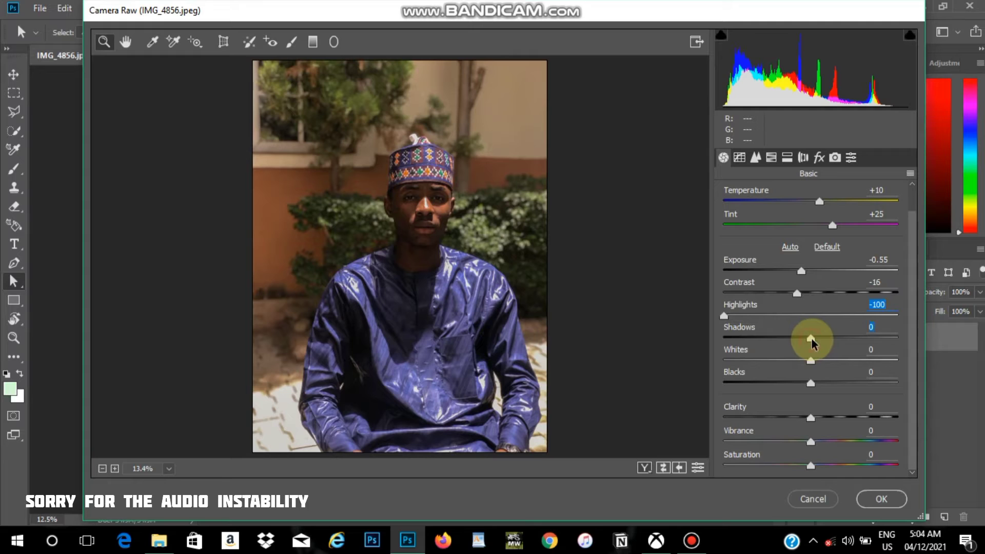
pyautogui.moveTo(811, 341); pyautogui.dragTo(831, 341)
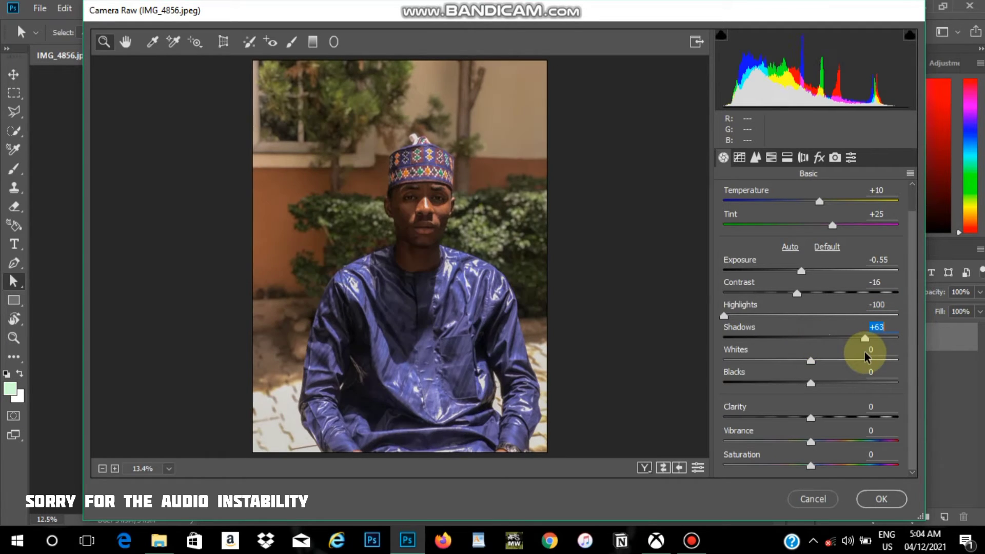
pyautogui.write('100')
pyautogui.press('Return')
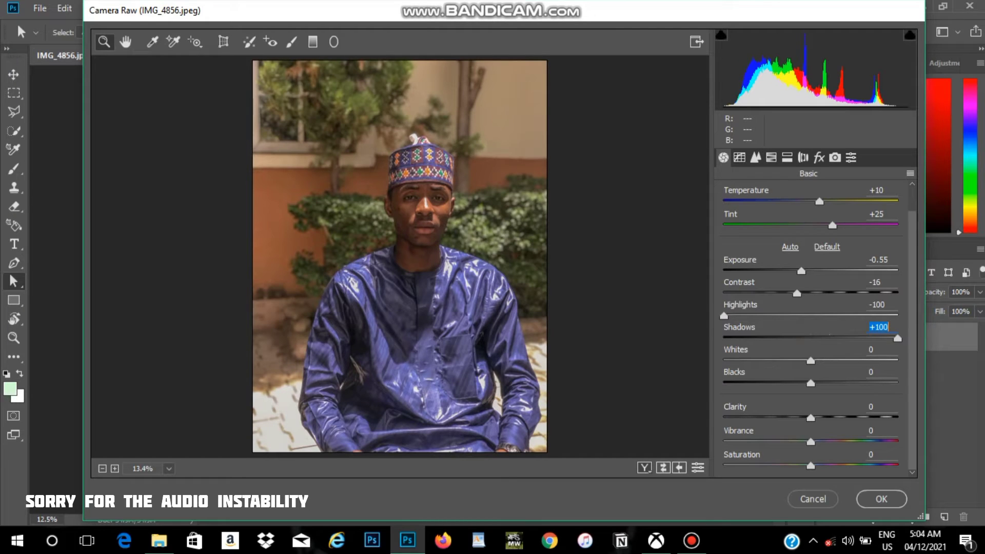
pyautogui.write('-100')
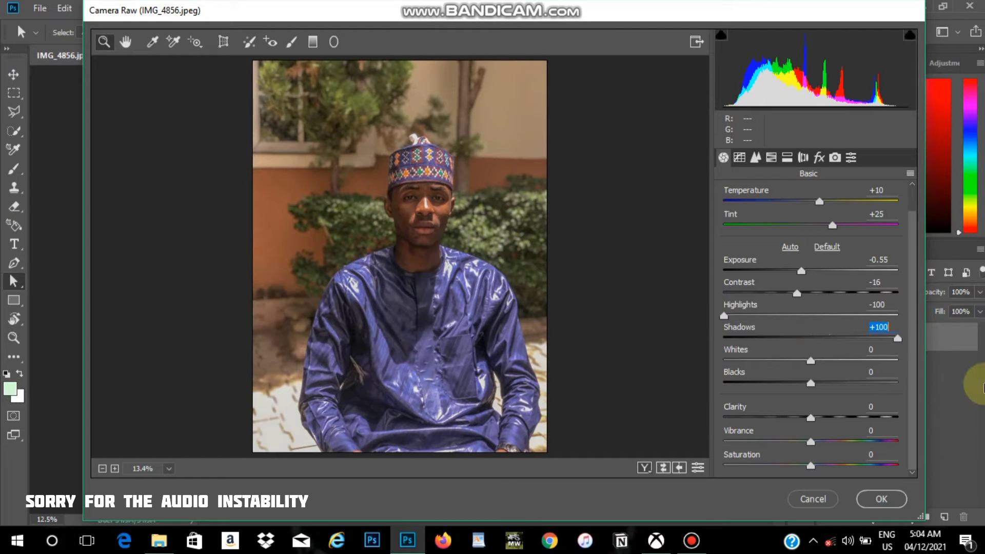
pyautogui.press('Return')
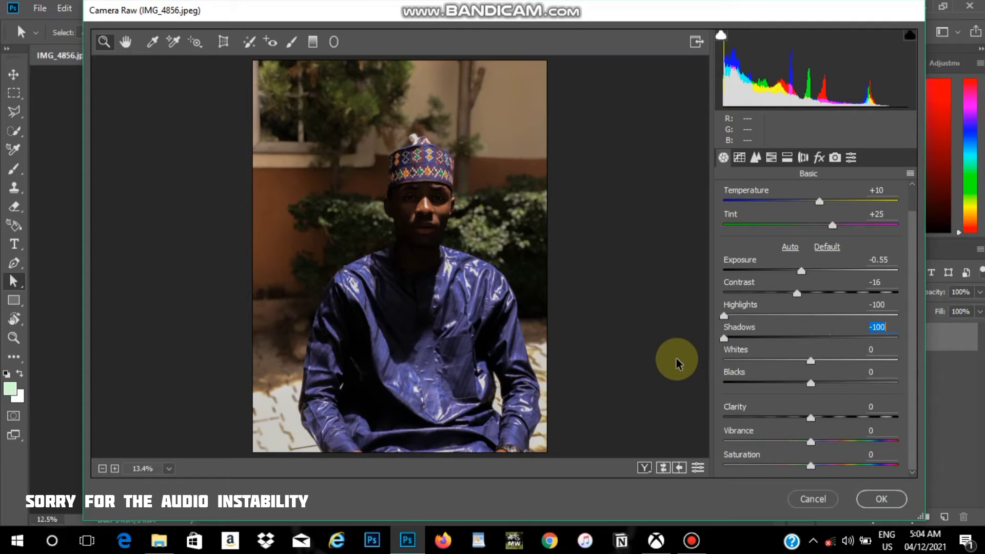
pyautogui.moveTo(676, 359); pyautogui.dragTo(908, 375)
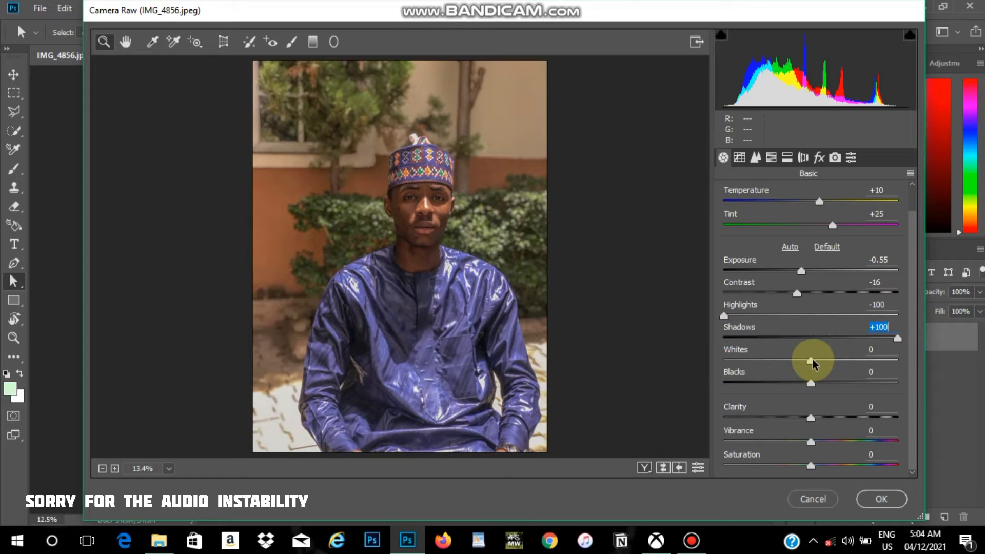
# Step: Try whites of -100 and +100 before setting them to -83, and try darker blacks before returning them to 0
pyautogui.moveTo(812, 363); pyautogui.dragTo(724, 365)
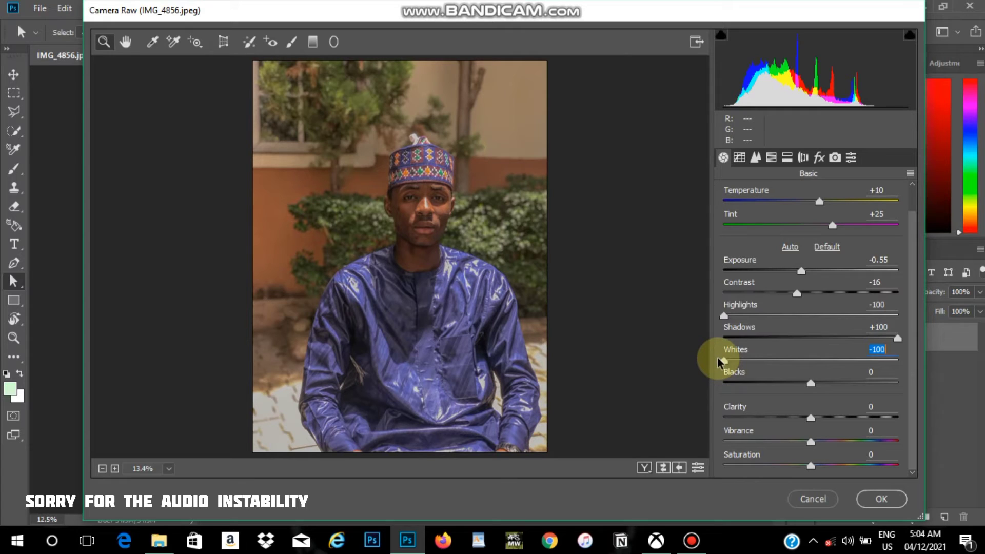
pyautogui.moveTo(721, 362)
pyautogui.mouseDown()
pyautogui.moveTo(754, 364)
pyautogui.moveTo(718, 354)
pyautogui.mouseUp()
pyautogui.moveTo(721, 354); pyautogui.dragTo(922, 380)
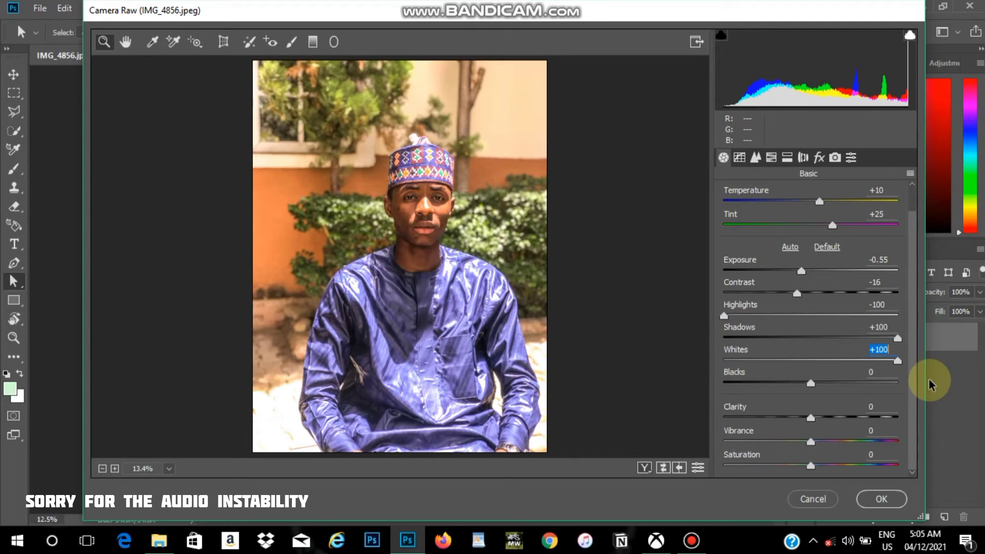
pyautogui.moveTo(929, 381); pyautogui.dragTo(741, 358)
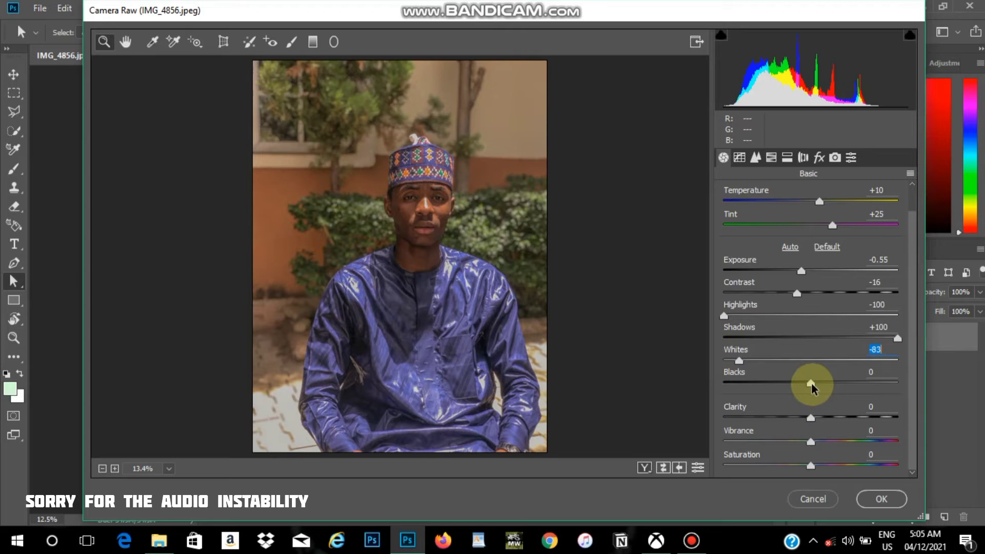
pyautogui.moveTo(811, 386); pyautogui.dragTo(723, 385)
pyautogui.moveTo(724, 385); pyautogui.dragTo(819, 390)
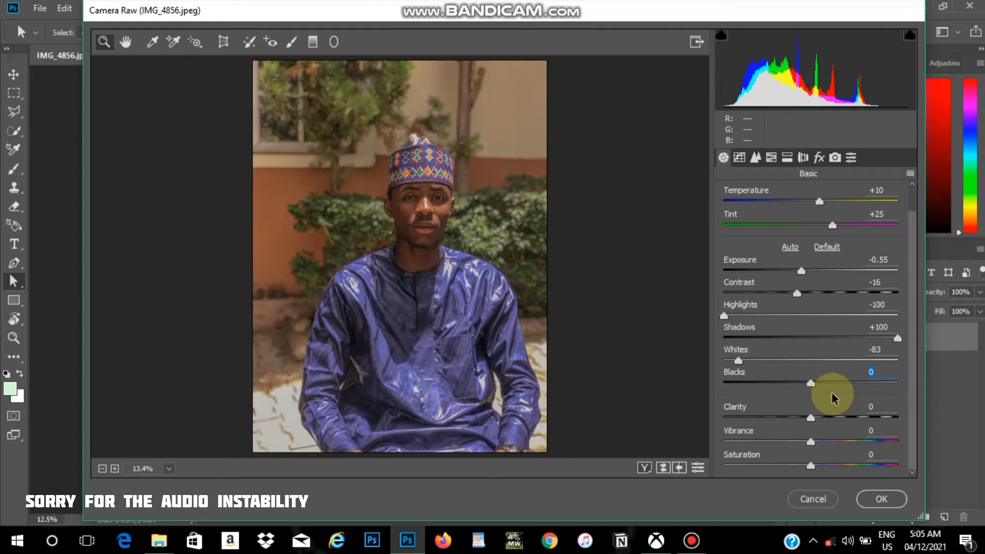
# Step: Try clarity values of +100, +60, +20 and -100 on the portrait, and set the clarity to +19
pyautogui.click(811, 417)
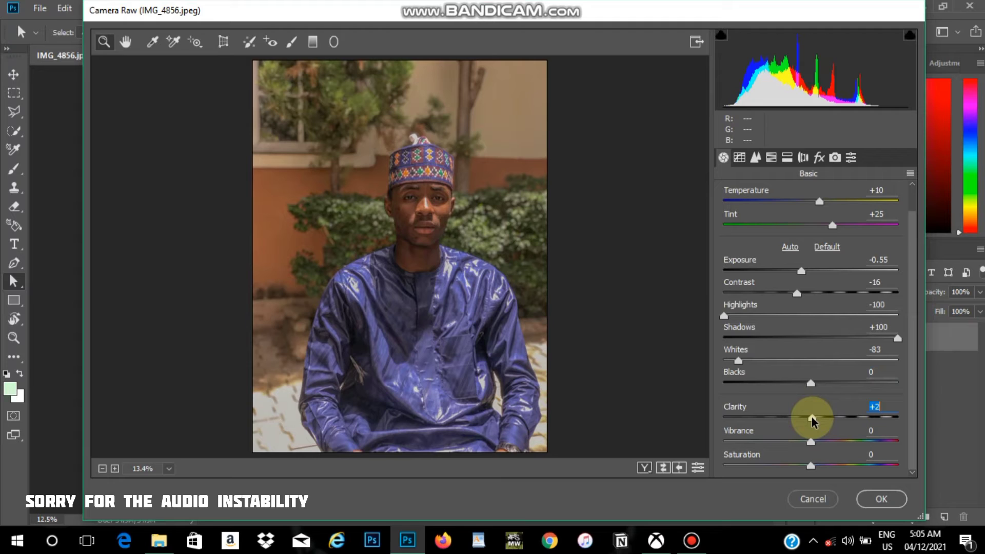
pyautogui.moveTo(811, 420); pyautogui.dragTo(906, 421)
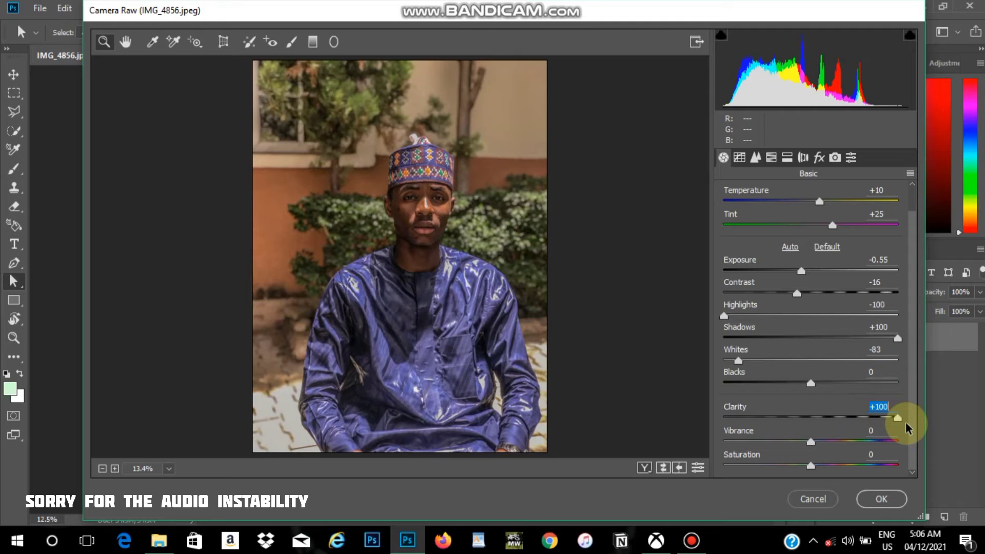
pyautogui.moveTo(904, 422); pyautogui.dragTo(862, 421)
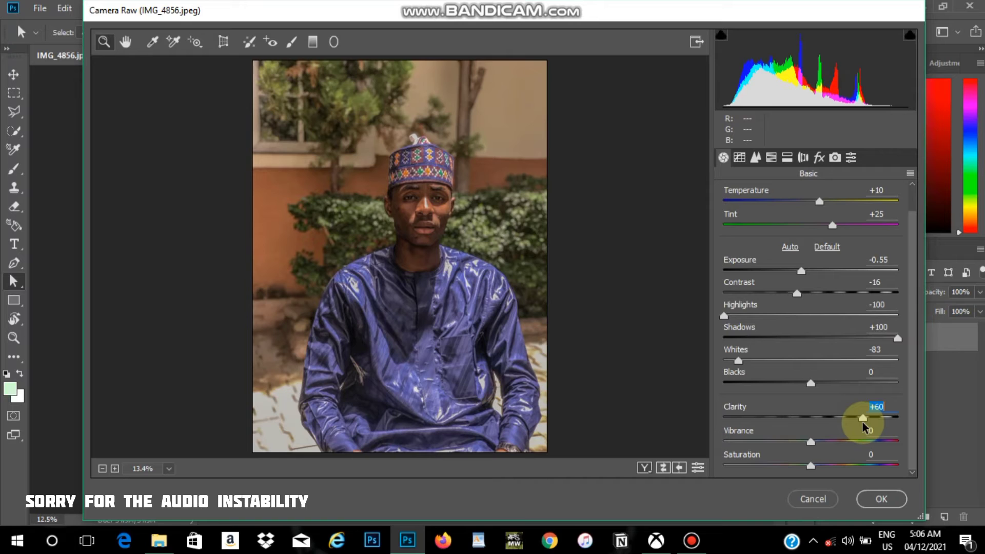
pyautogui.write('100')
pyautogui.press('Return')
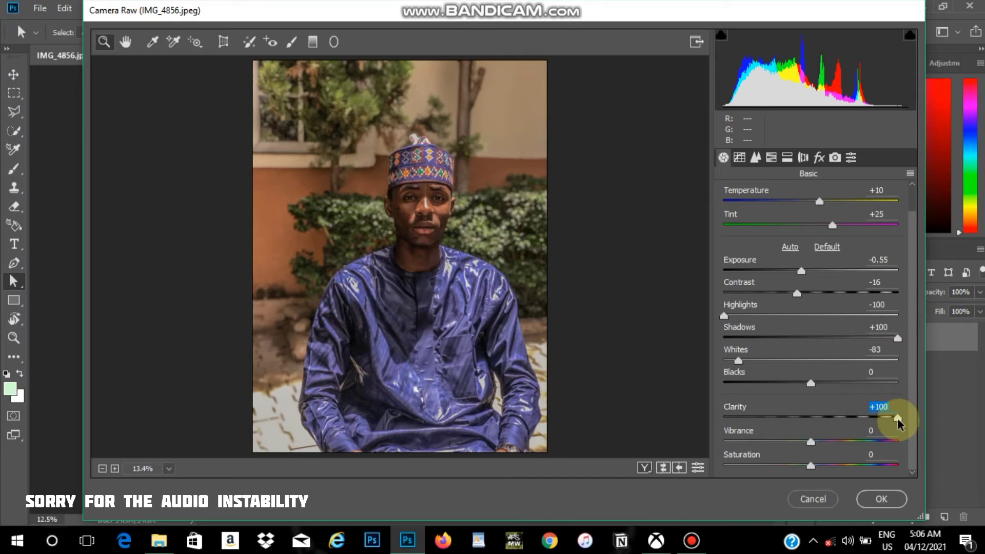
pyautogui.moveTo(897, 421); pyautogui.dragTo(827, 440)
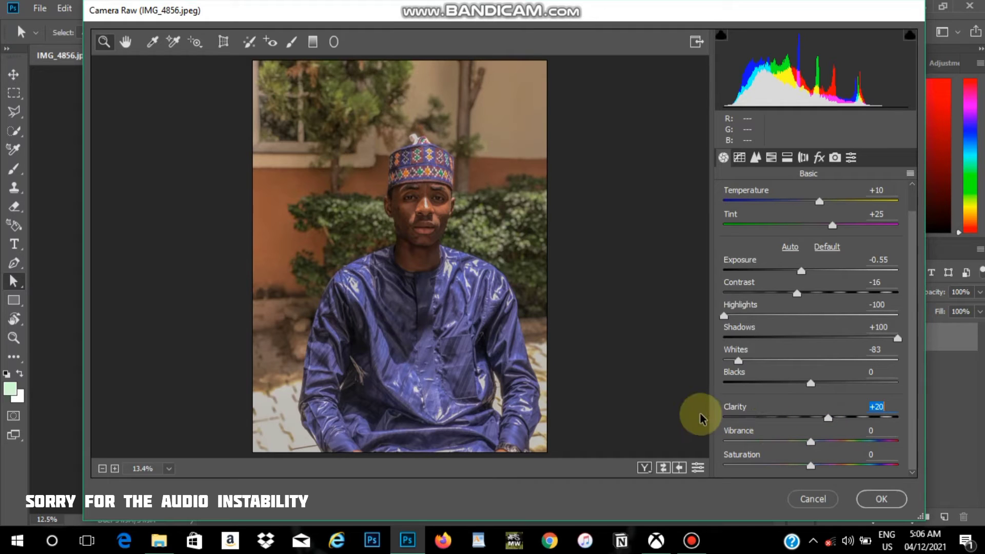
pyautogui.write('-100')
pyautogui.press('Return')
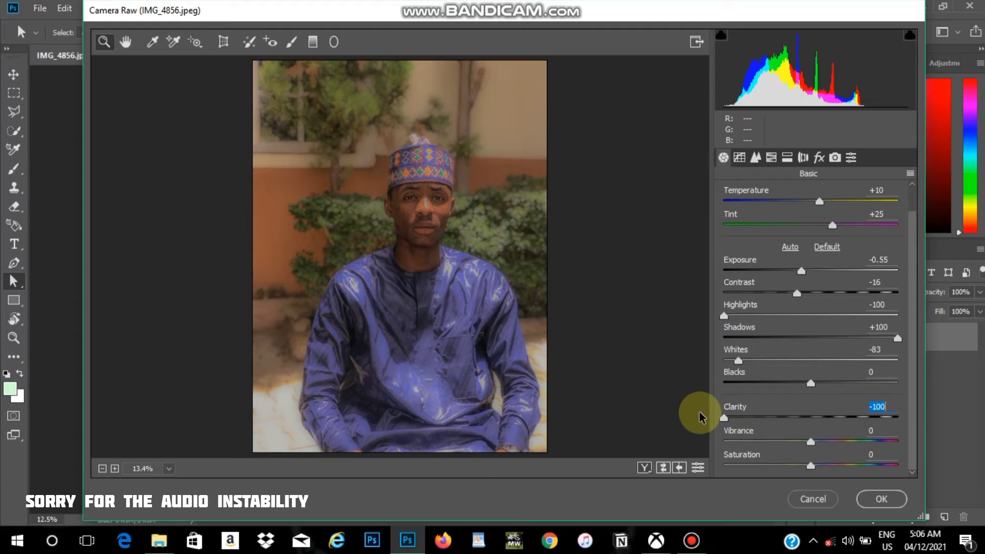
pyautogui.moveTo(799, 417); pyautogui.dragTo(826, 426)
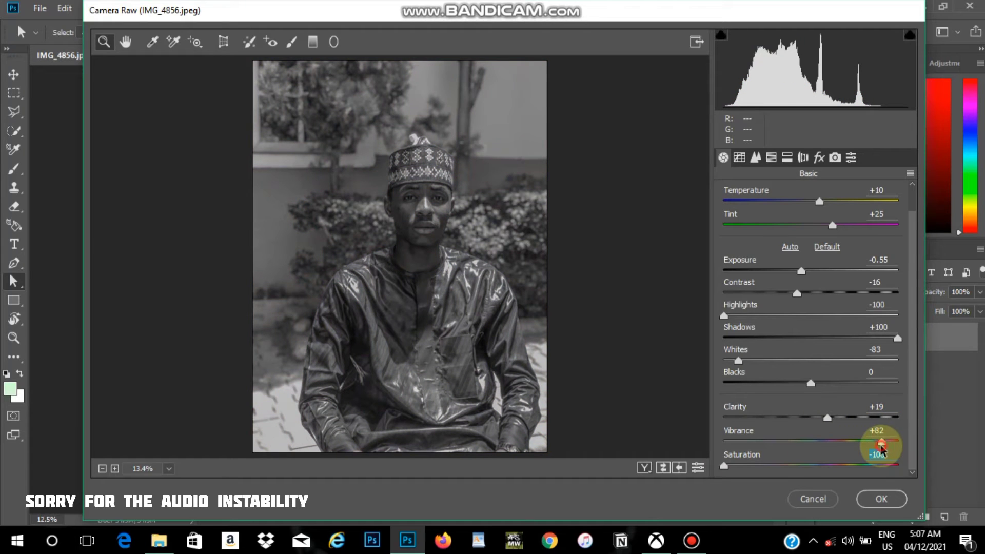
# Step: Try vibrance +78 with saturation at +100, -100 and +58, and set the saturation to +20 and the vibrance to +43
pyautogui.moveTo(876, 443)
pyautogui.mouseDown()
pyautogui.moveTo(827, 448)
pyautogui.moveTo(878, 443)
pyautogui.mouseUp()
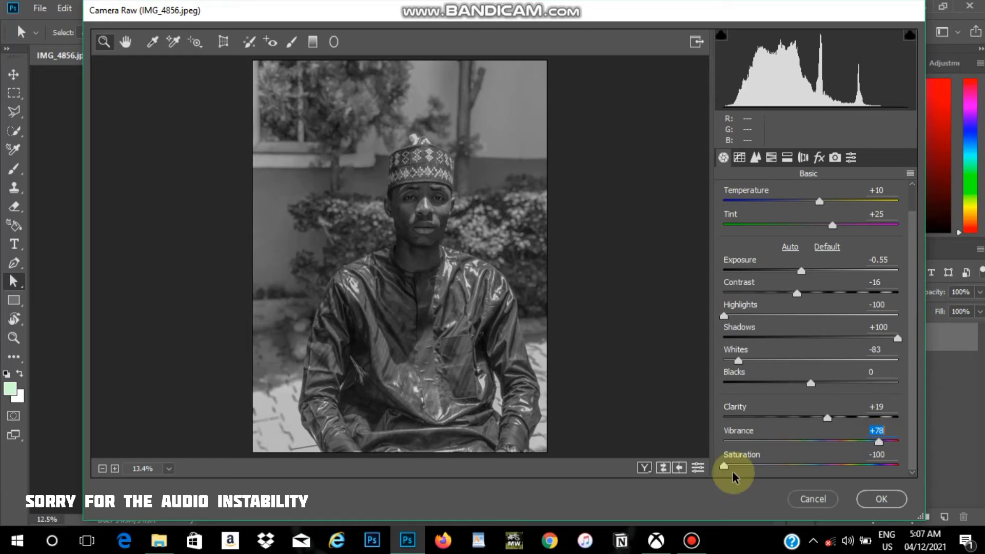
pyautogui.moveTo(727, 472); pyautogui.dragTo(901, 491)
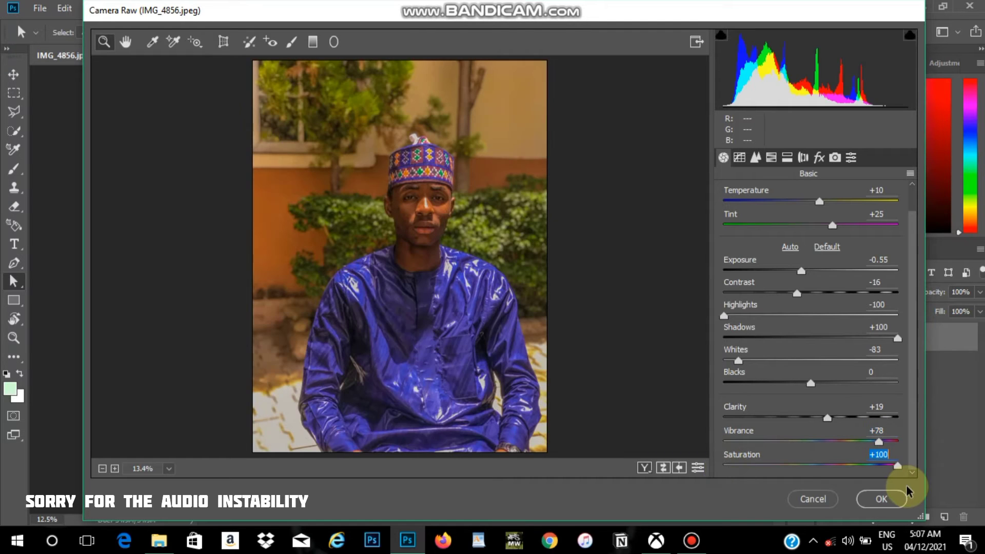
pyautogui.click(675, 479)
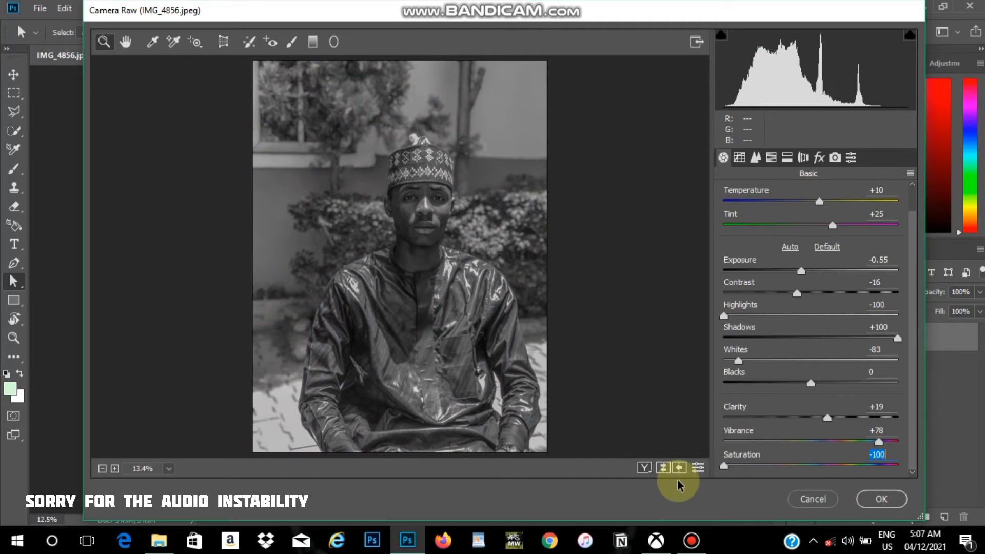
pyautogui.moveTo(731, 493); pyautogui.dragTo(887, 493)
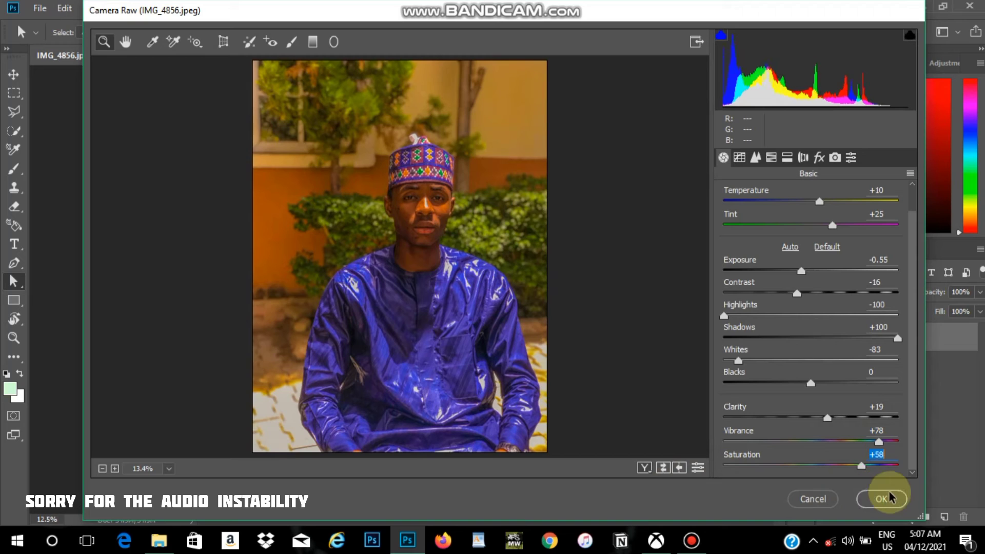
pyautogui.moveTo(817, 492)
pyautogui.mouseDown()
pyautogui.moveTo(878, 500)
pyautogui.moveTo(825, 501)
pyautogui.mouseUp()
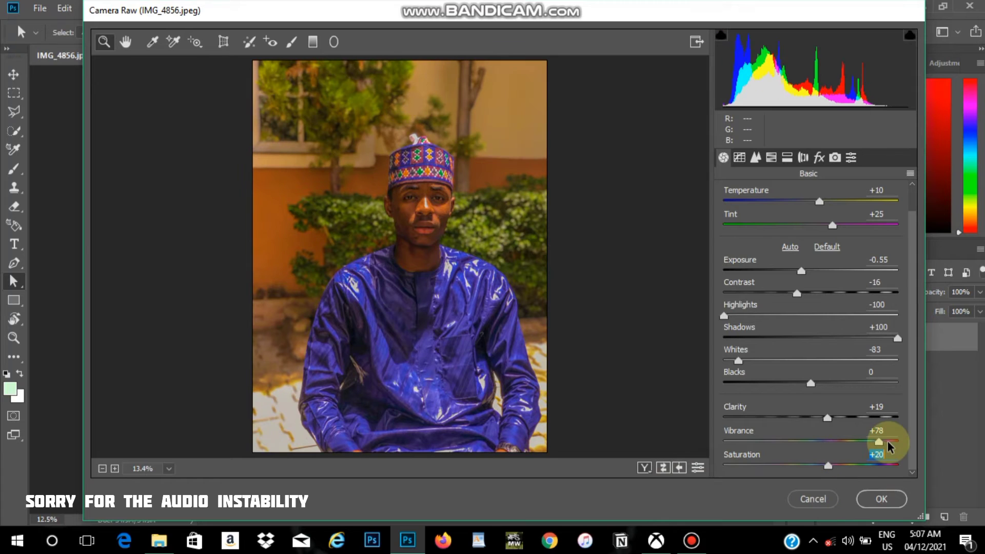
pyautogui.moveTo(875, 444); pyautogui.dragTo(847, 447)
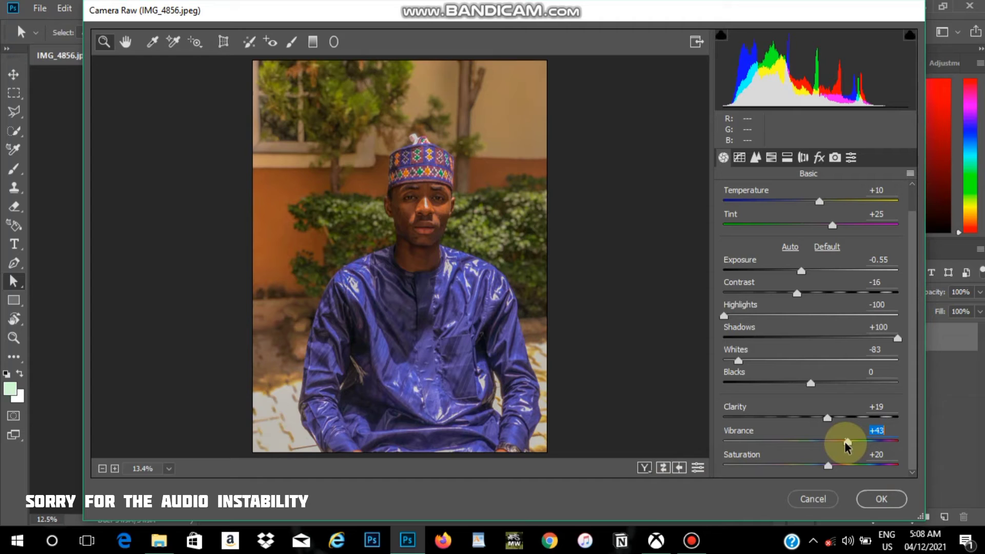
# Step: Set the saturation to -7 and the vibrance to +63, and compare the portrait before and after the adjustments
pyautogui.moveTo(828, 466); pyautogui.dragTo(807, 467)
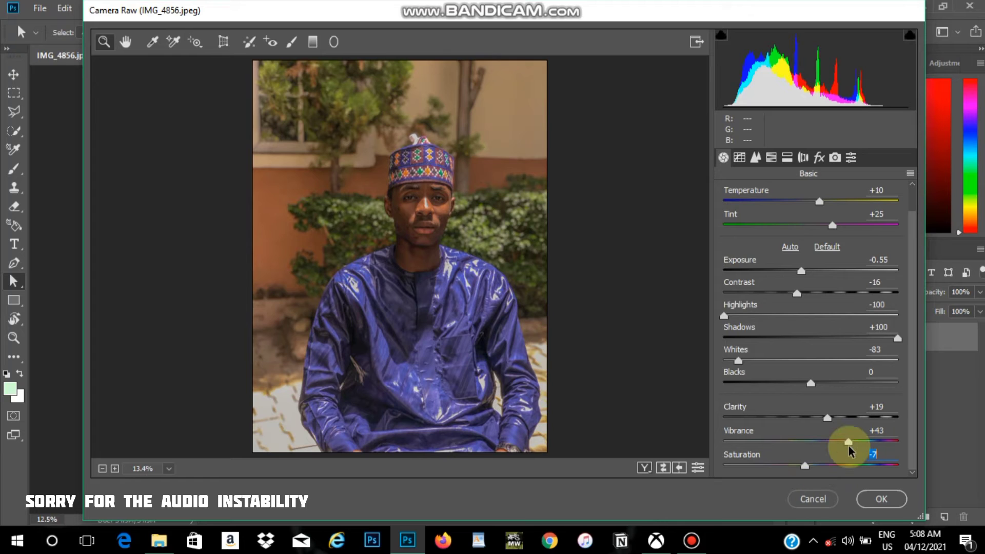
pyautogui.moveTo(861, 446); pyautogui.dragTo(897, 442)
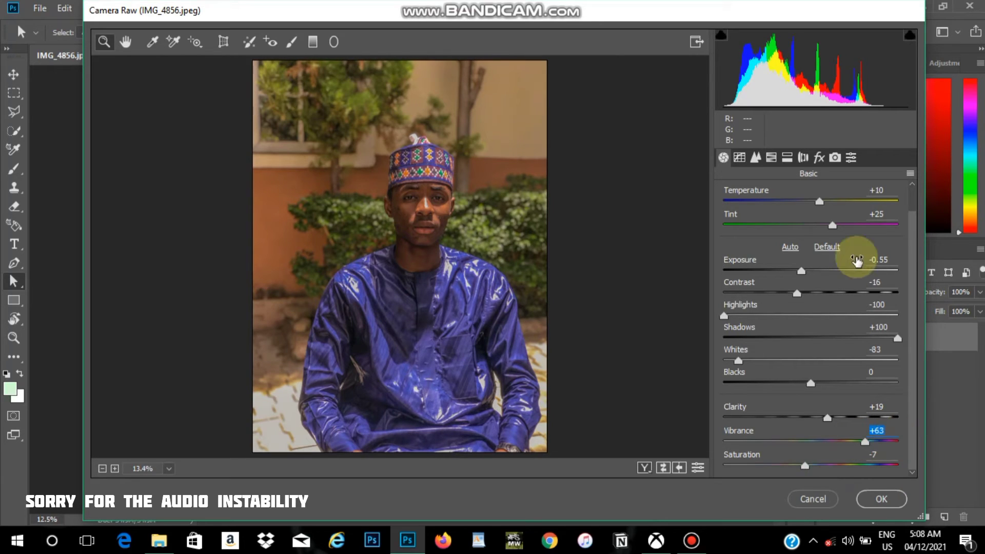
pyautogui.click(663, 469)
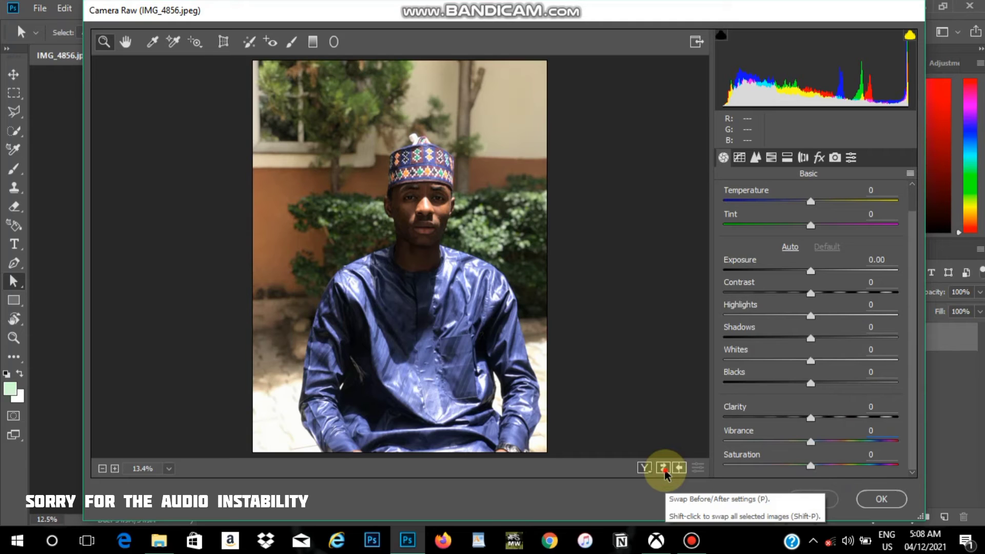
pyautogui.click(664, 469)
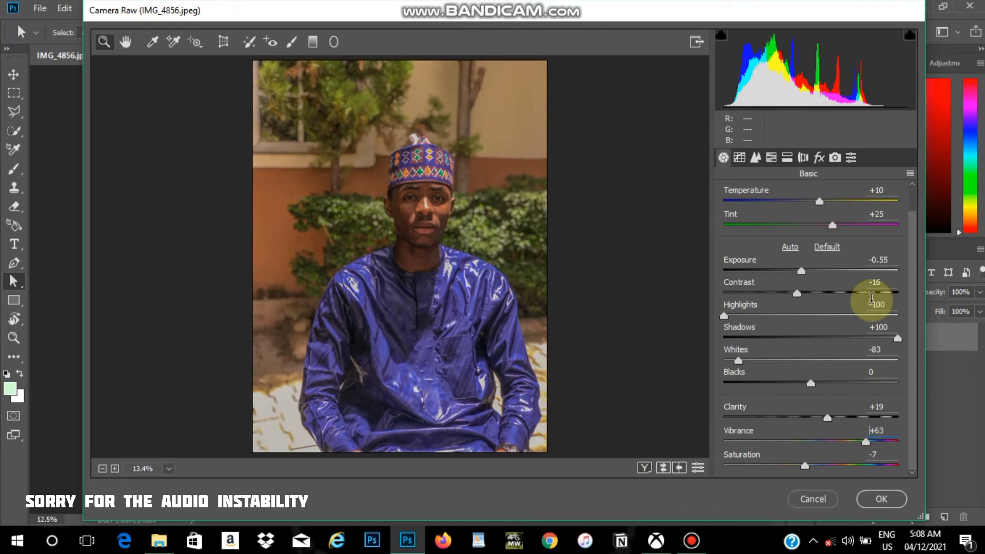
# Step: Anchor the black point of the RGB point tone curve at input 0, output 0
pyautogui.click(742, 163)
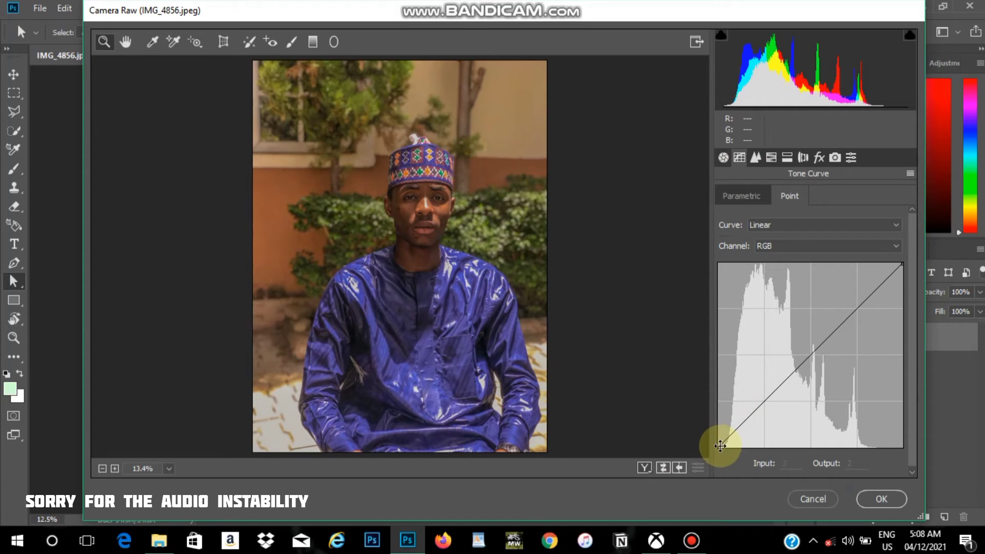
pyautogui.moveTo(720, 447); pyautogui.dragTo(686, 455)
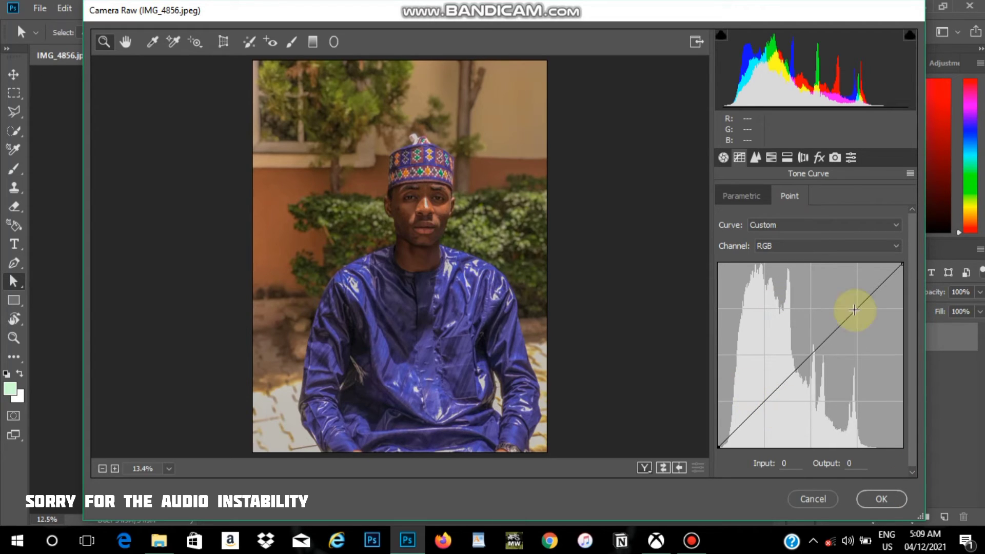
# Step: Try a sharpening amount of 87 on the portrait, and set the amount to 5
pyautogui.click(757, 158)
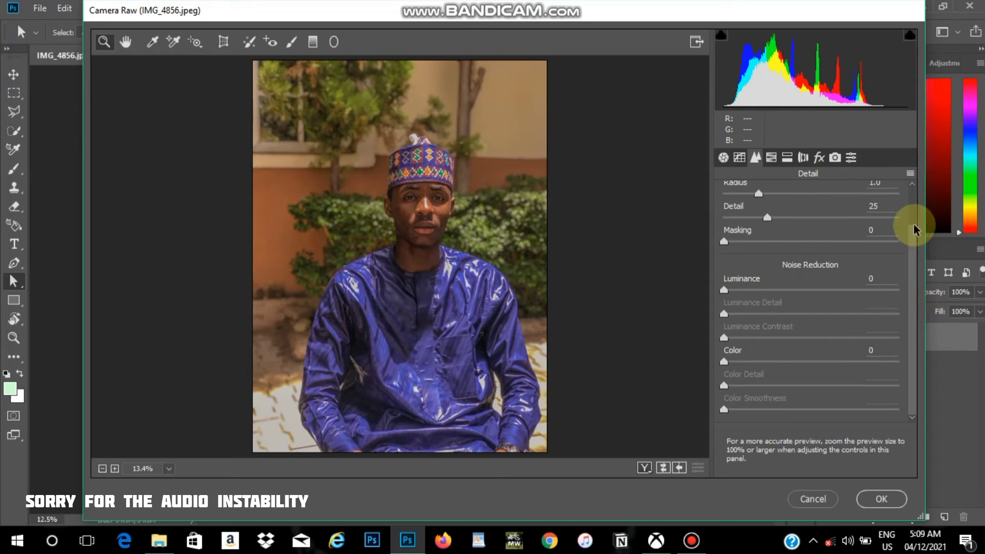
pyautogui.moveTo(914, 230); pyautogui.dragTo(743, 214)
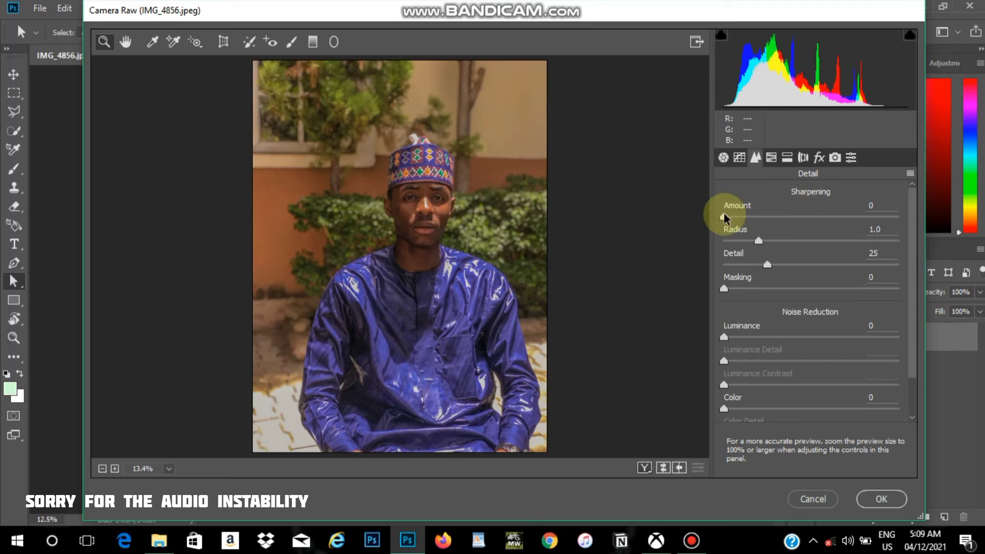
pyautogui.moveTo(725, 216); pyautogui.dragTo(824, 216)
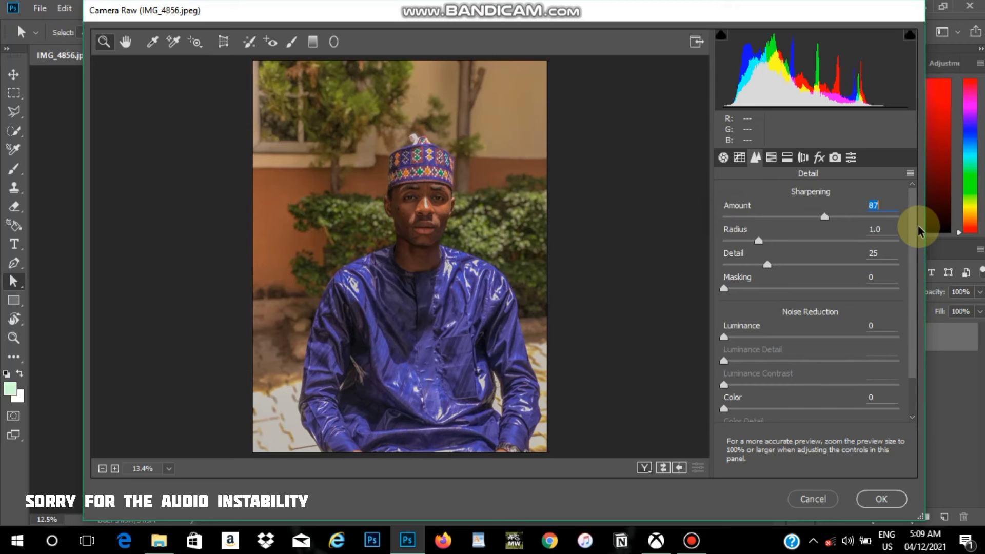
pyautogui.moveTo(918, 227); pyautogui.dragTo(742, 230)
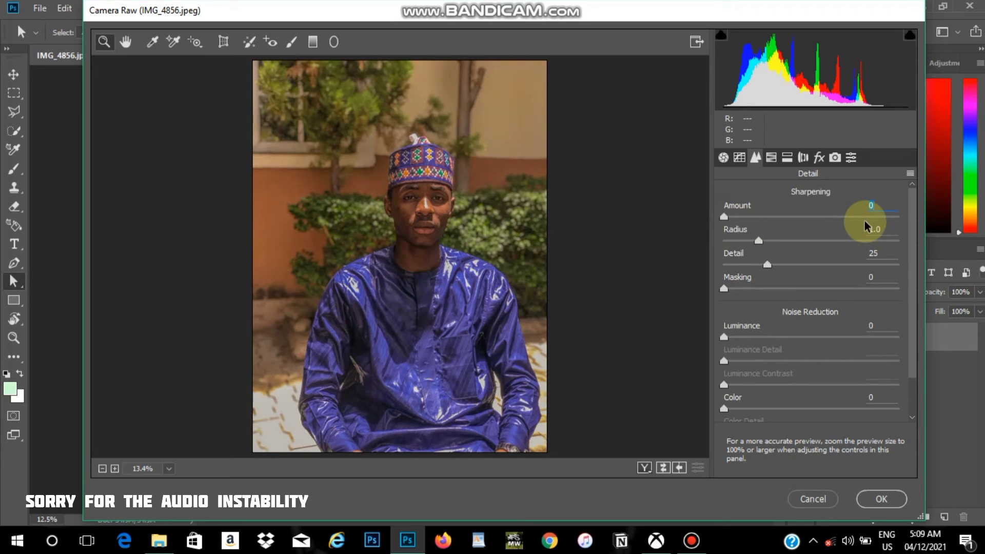
pyautogui.write('5')
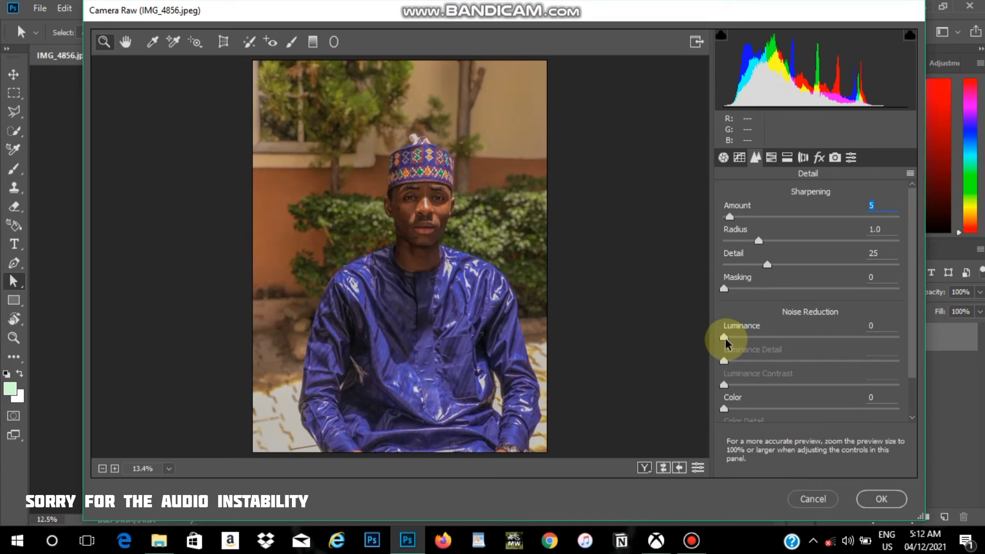
# Step: Try stronger luminance noise reduction, including 28, before setting it to 9, and set the color noise reduction to 12
pyautogui.moveTo(725, 339); pyautogui.dragTo(904, 350)
pyautogui.write('0')
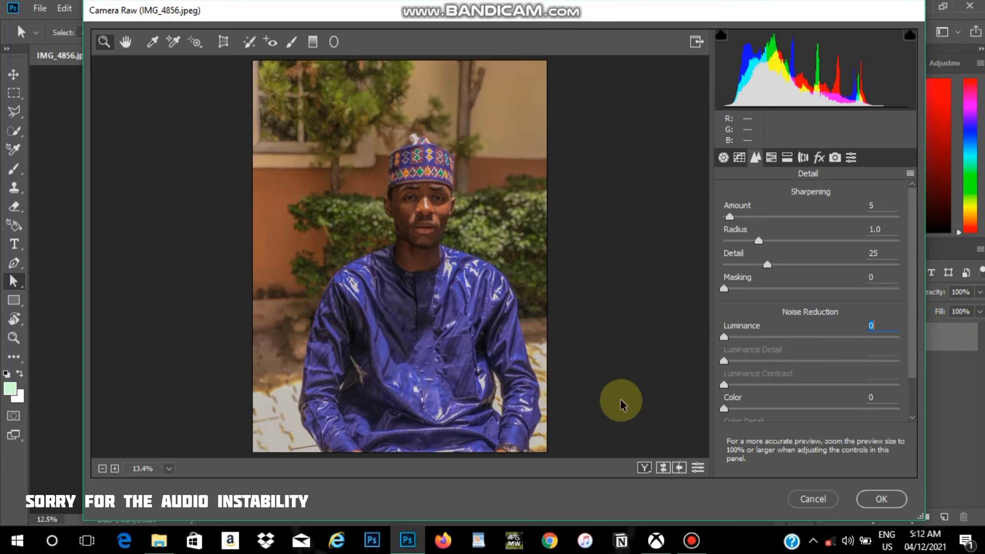
pyautogui.write('13')
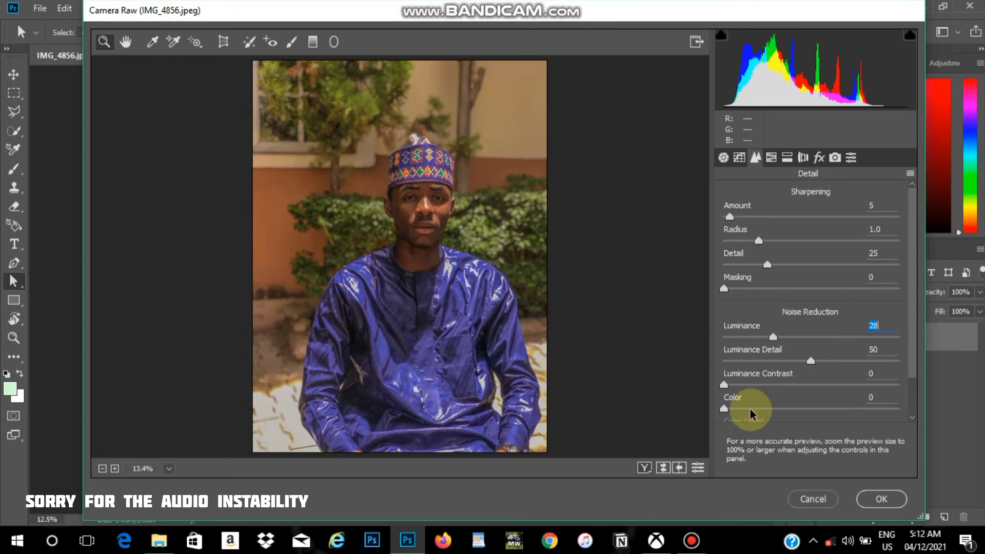
pyautogui.write('9')
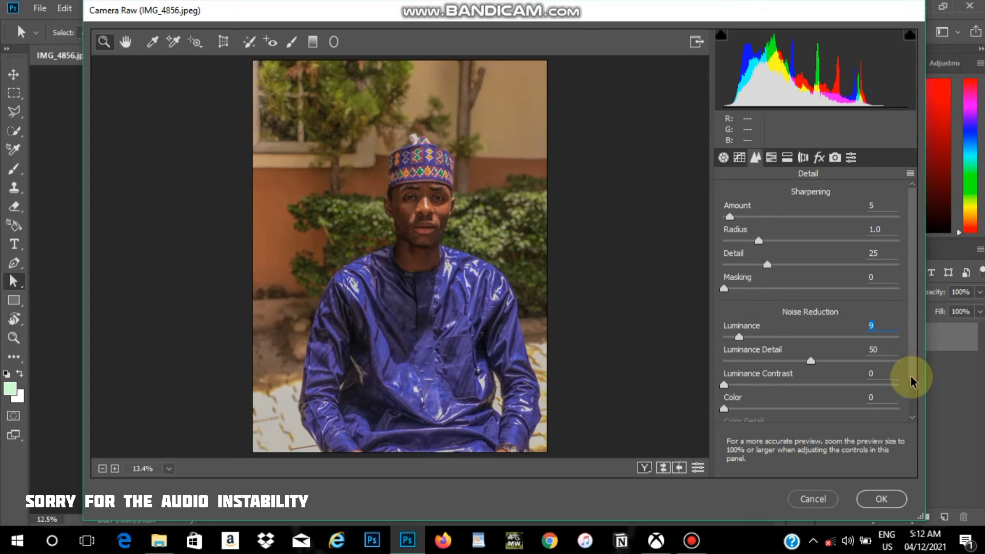
pyautogui.scroll(-2, 909, 406)
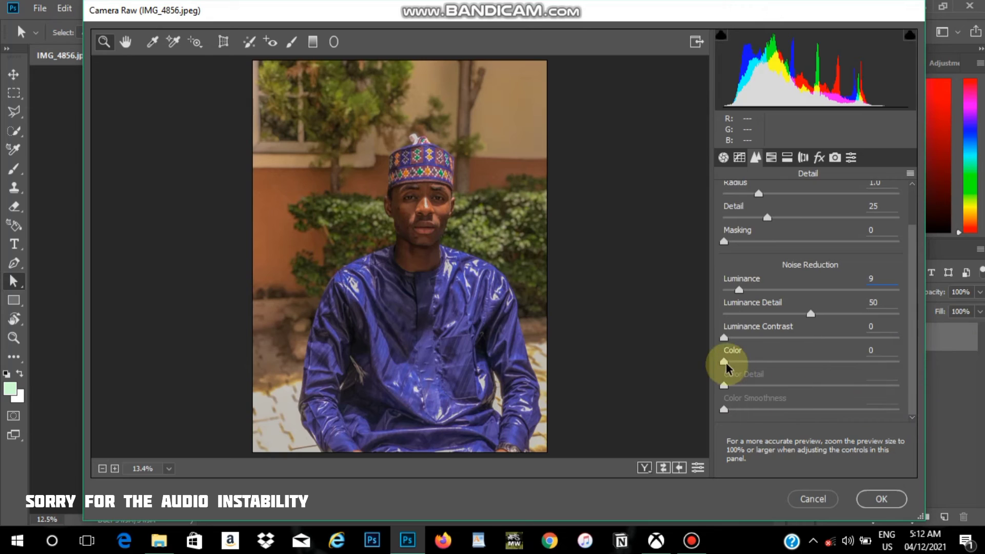
pyautogui.moveTo(726, 366); pyautogui.dragTo(746, 371)
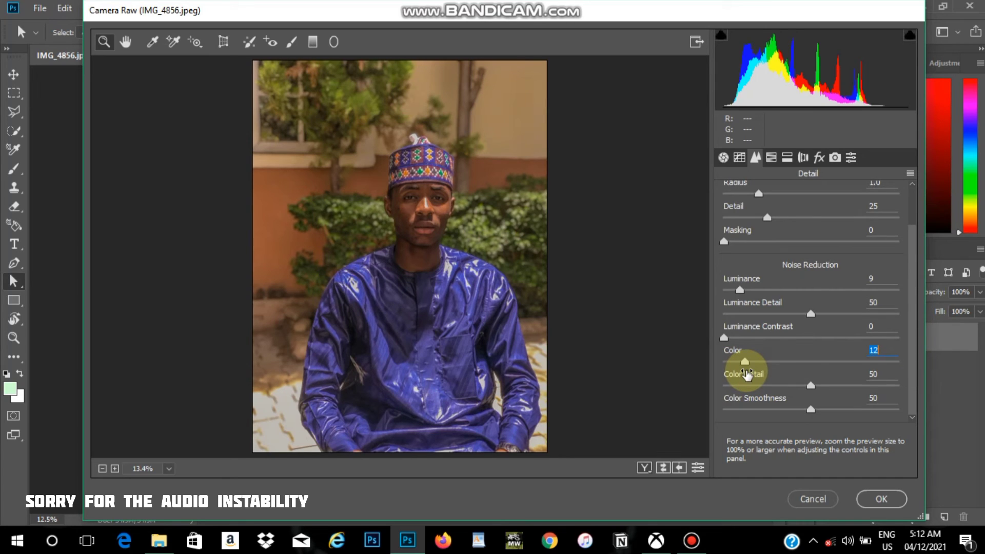
# Step: Try HSL hue shifts of -100 for the reds and -100, +100 and +5 for the oranges, and return both hues to 0
pyautogui.click(772, 159)
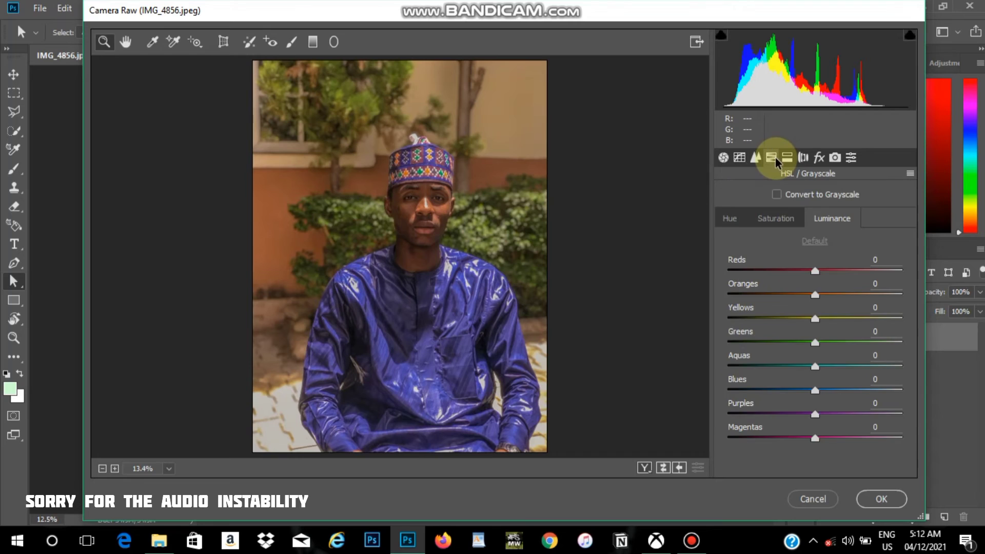
pyautogui.click(731, 226)
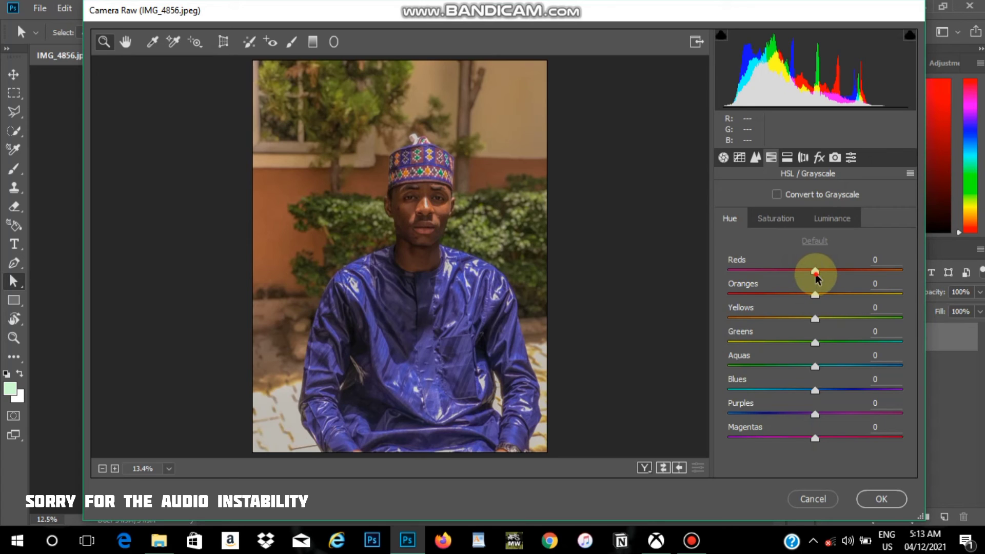
pyautogui.moveTo(817, 277); pyautogui.dragTo(716, 274)
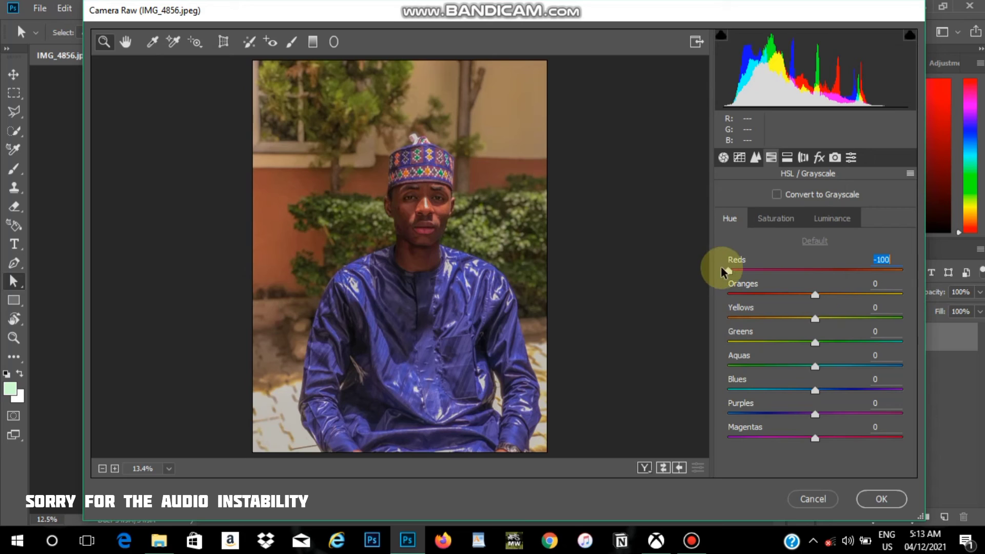
pyautogui.moveTo(729, 268); pyautogui.dragTo(836, 285)
pyautogui.moveTo(894, 296); pyautogui.dragTo(726, 294)
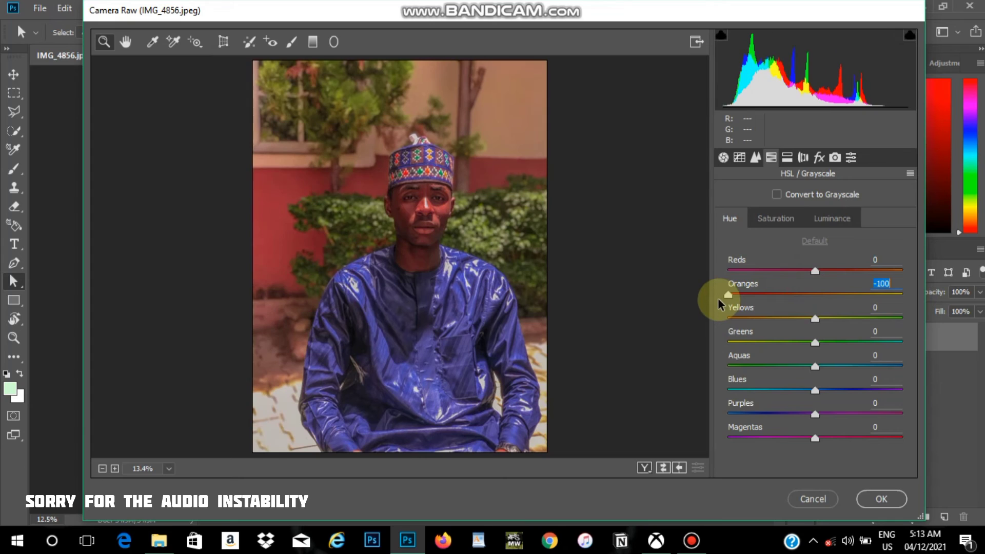
pyautogui.moveTo(788, 303); pyautogui.dragTo(814, 305)
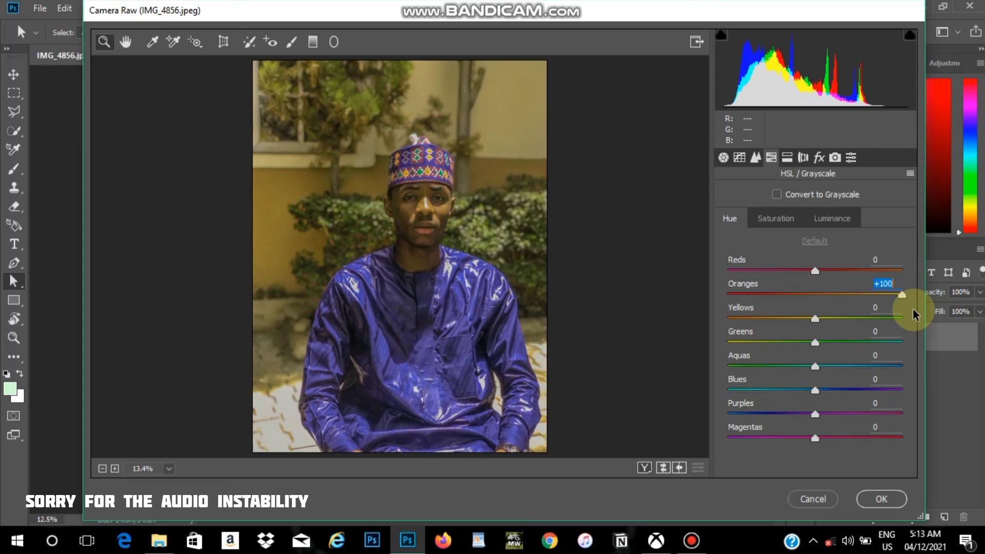
pyautogui.click(820, 295)
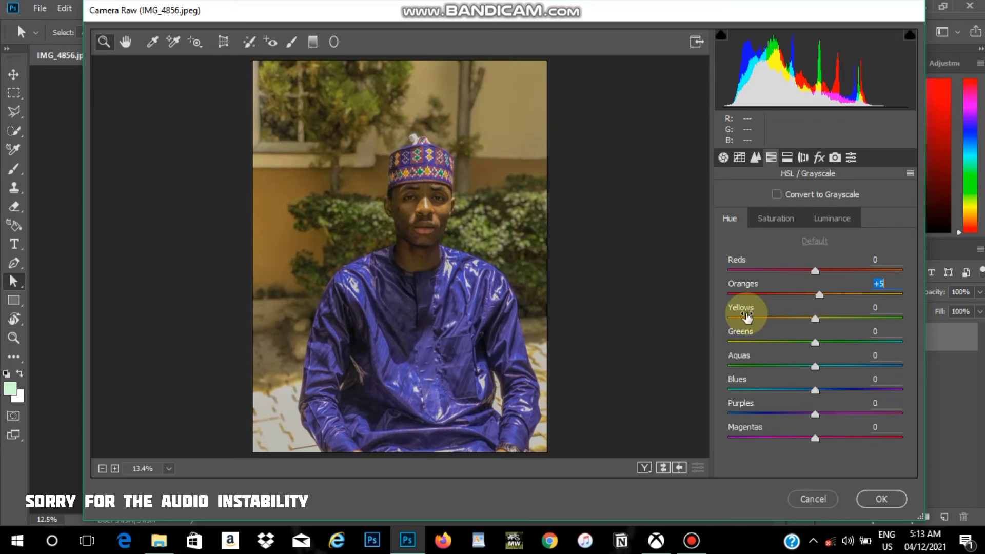
pyautogui.write('0')
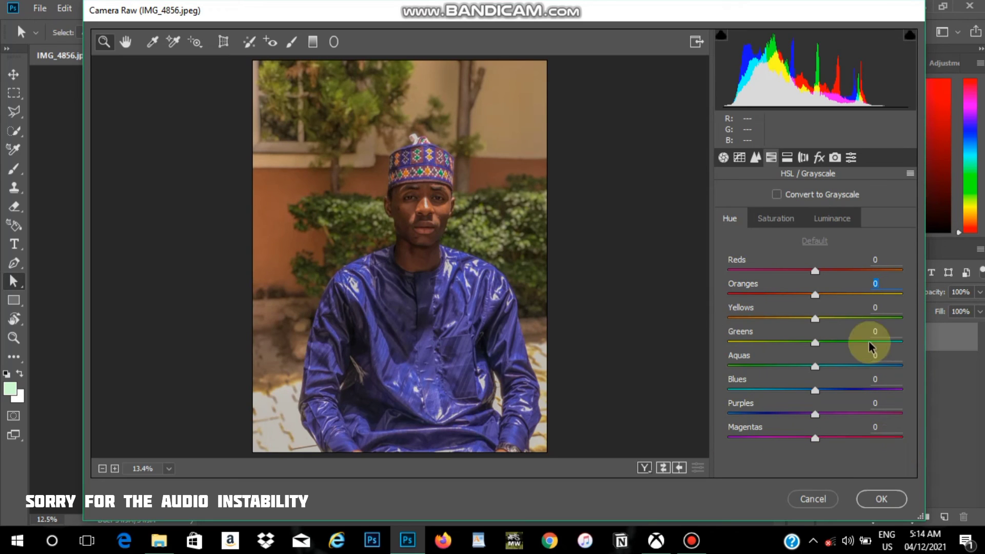
# Step: Set the HSL luminance of the greens to +100, and apply the Camera Raw adjustments to the portrait
pyautogui.click(790, 225)
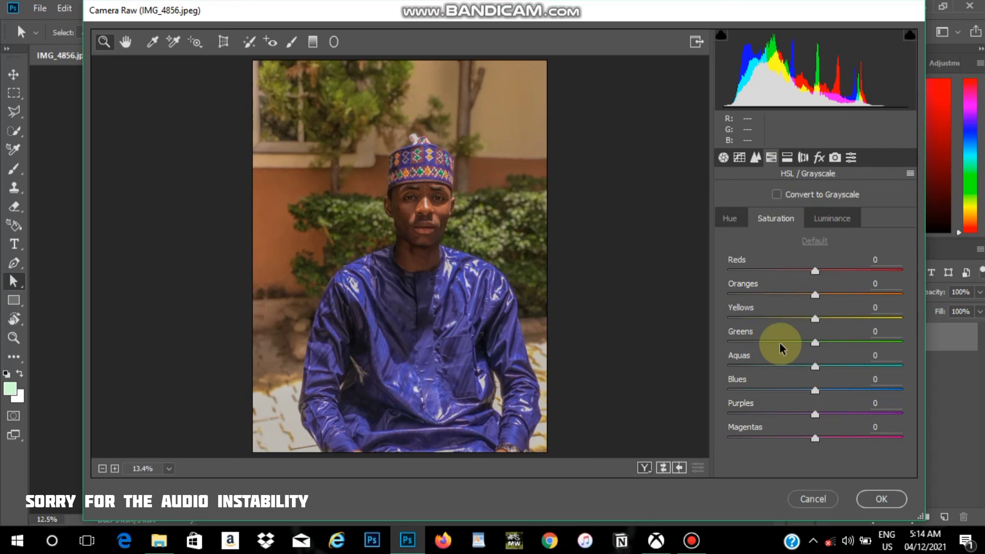
pyautogui.click(841, 227)
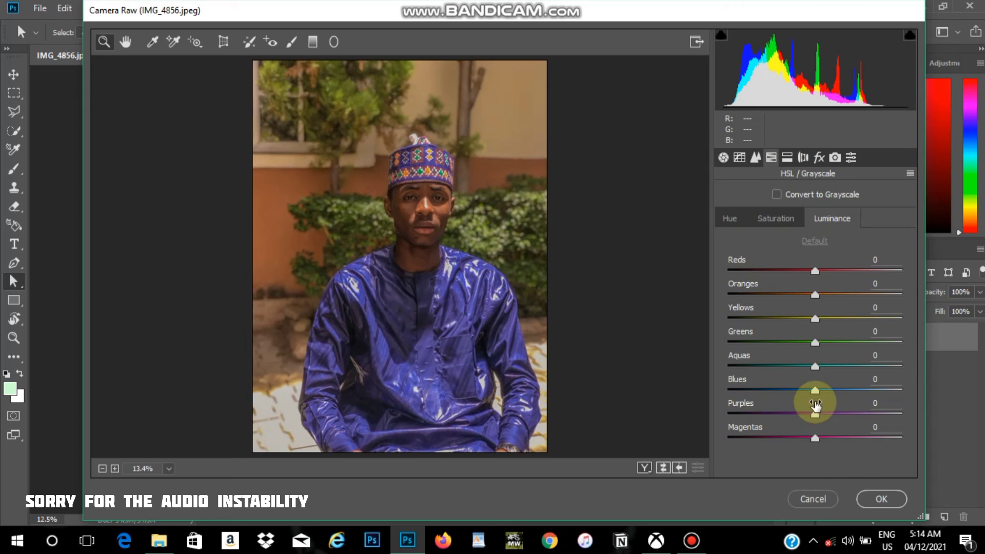
pyautogui.moveTo(816, 342); pyautogui.dragTo(968, 378)
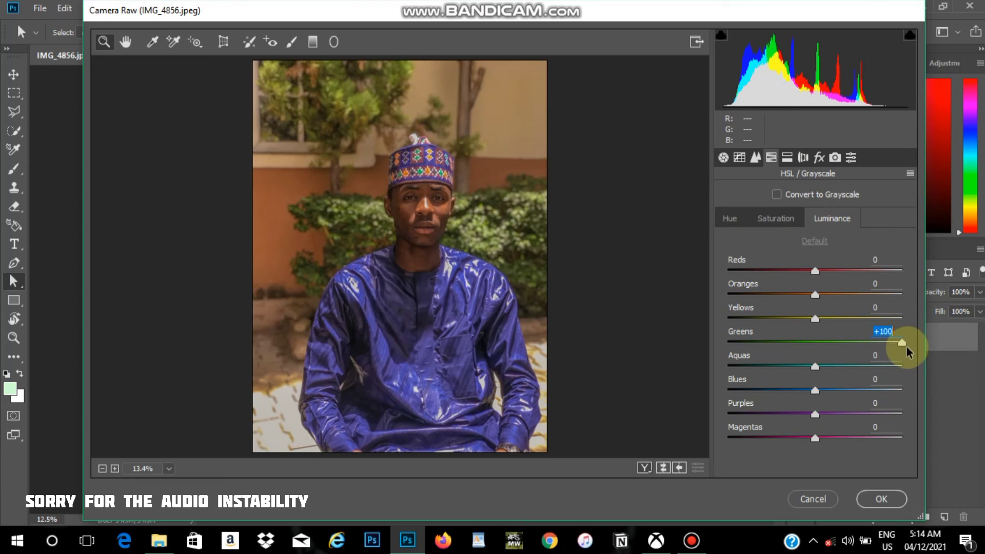
pyautogui.click(787, 160)
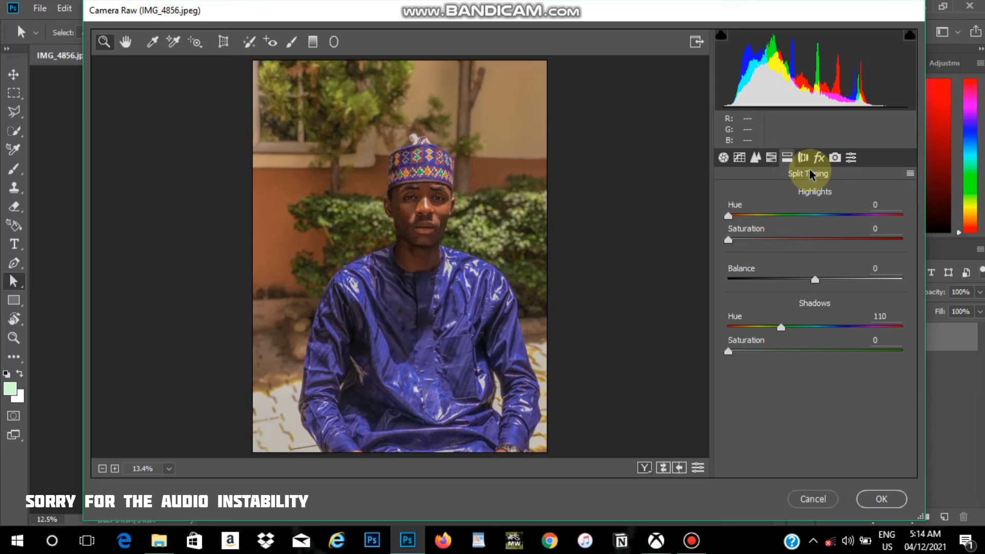
pyautogui.click(879, 499)
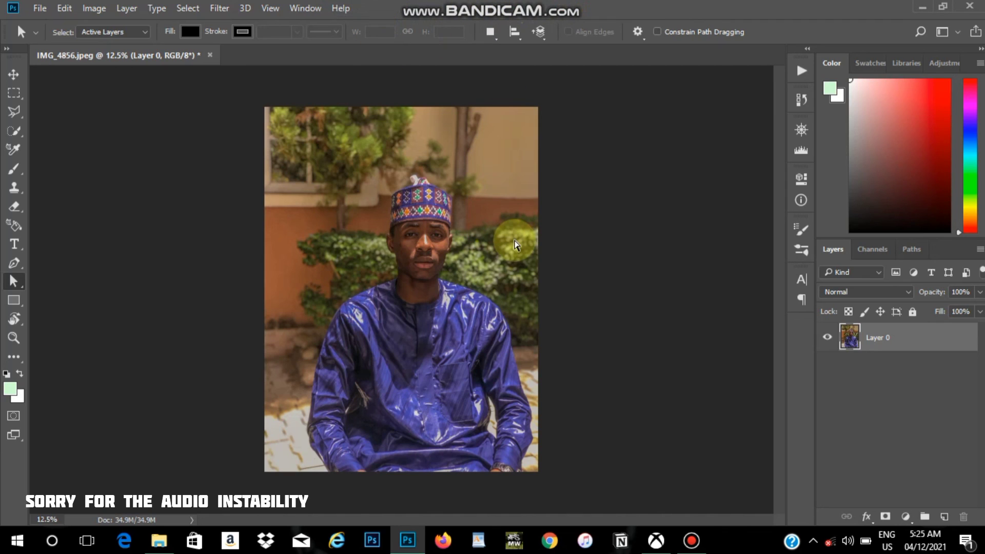
# Step: Save a copy of the portrait as IMG_4856.png in the S.I 2021 folder, using the large file size (fastest saving) option
pyautogui.click(42, 8)
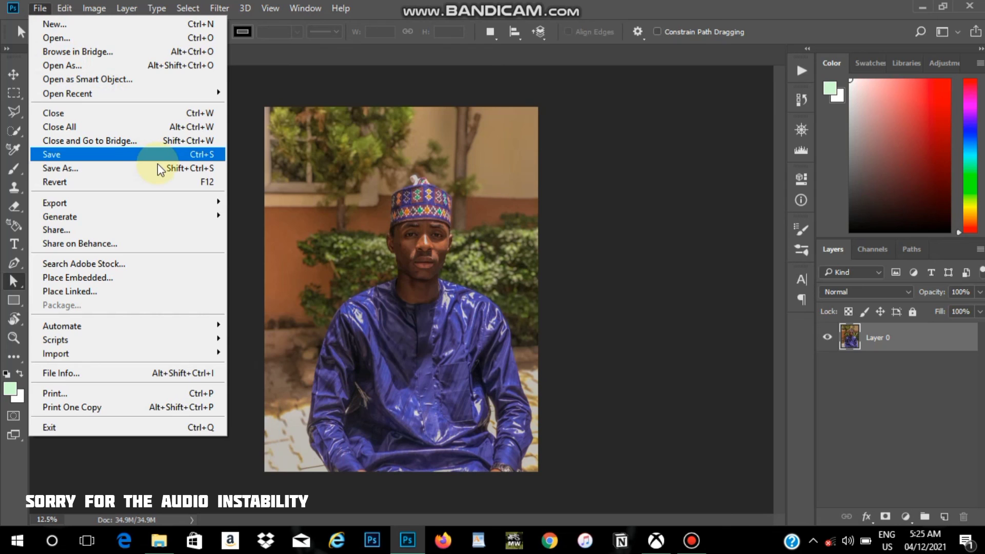
pyautogui.click(158, 167)
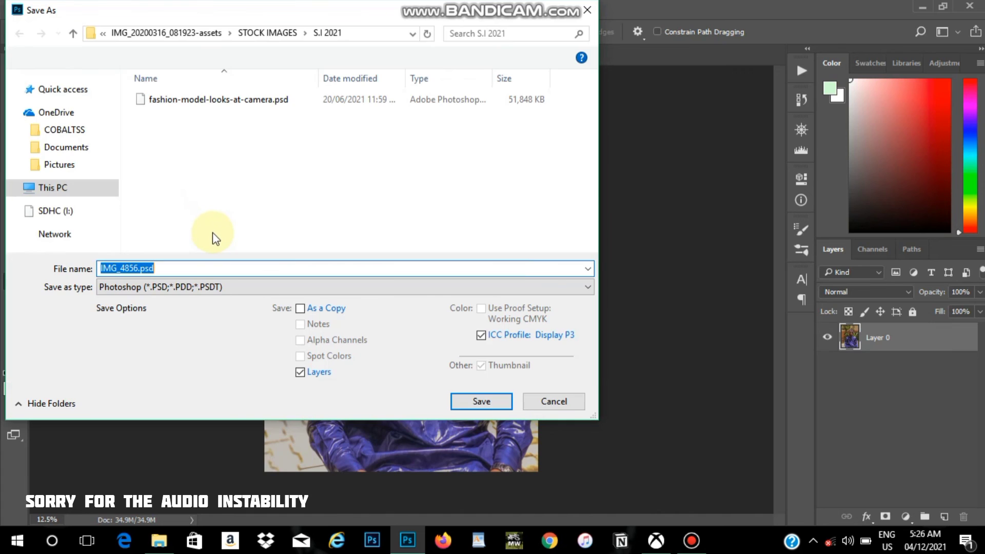
pyautogui.click(205, 291)
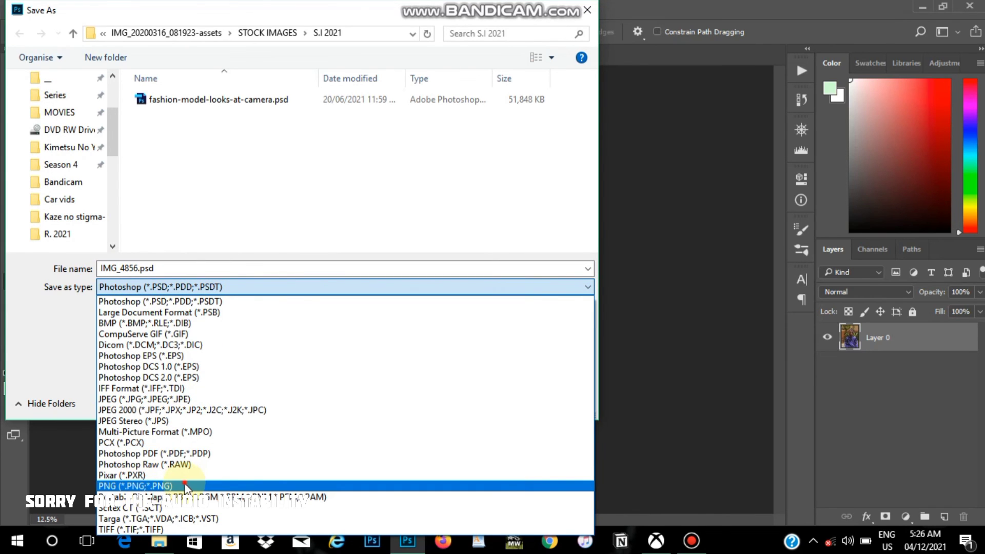
pyautogui.click(185, 486)
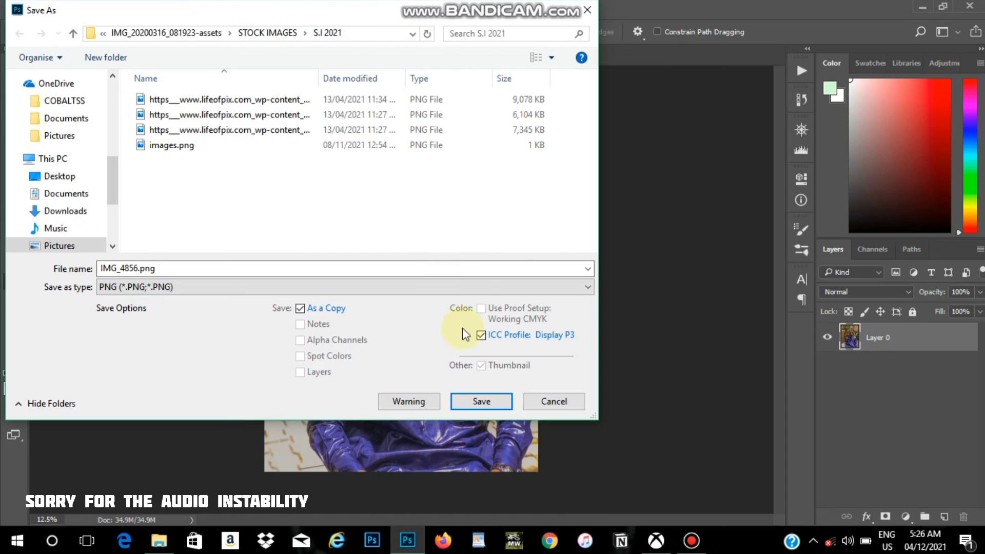
pyautogui.click(476, 399)
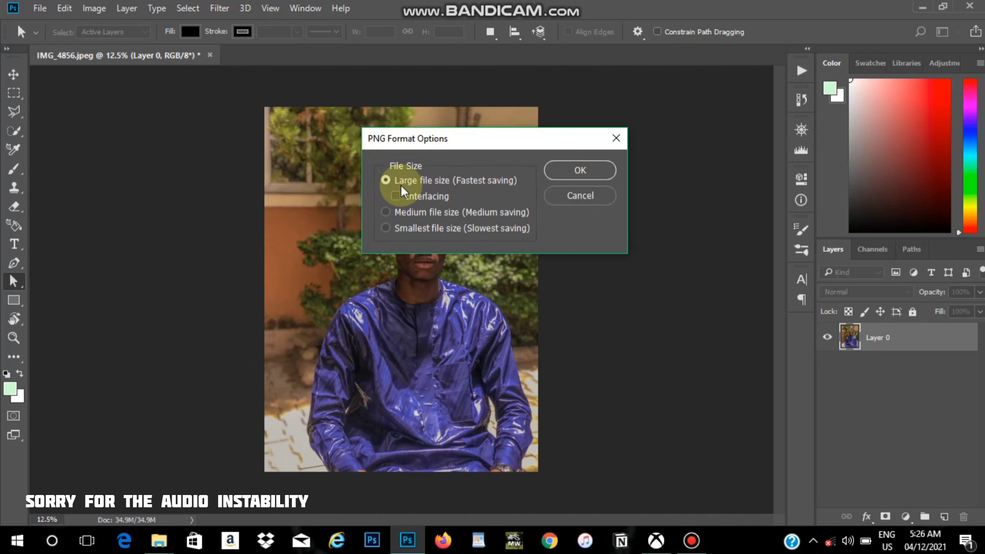
pyautogui.click(578, 167)
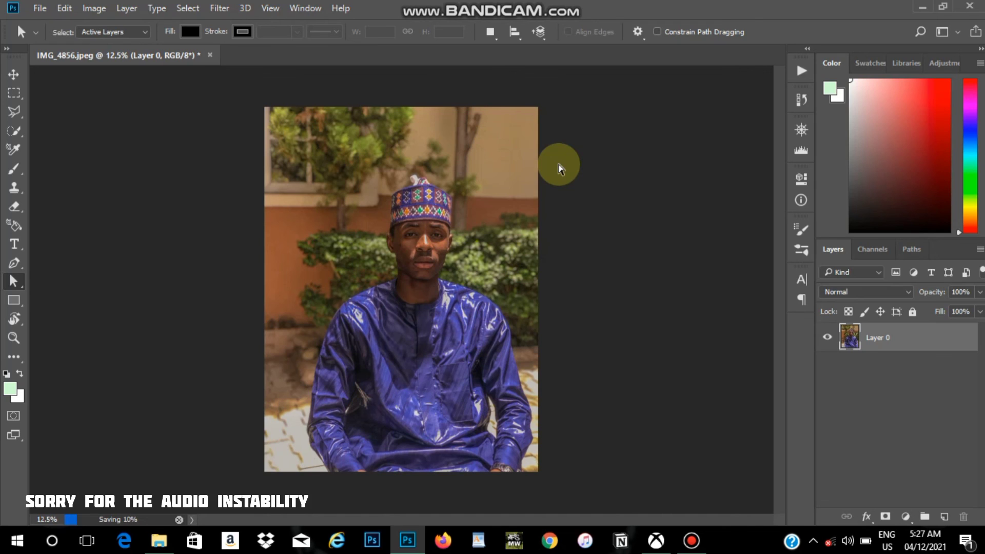